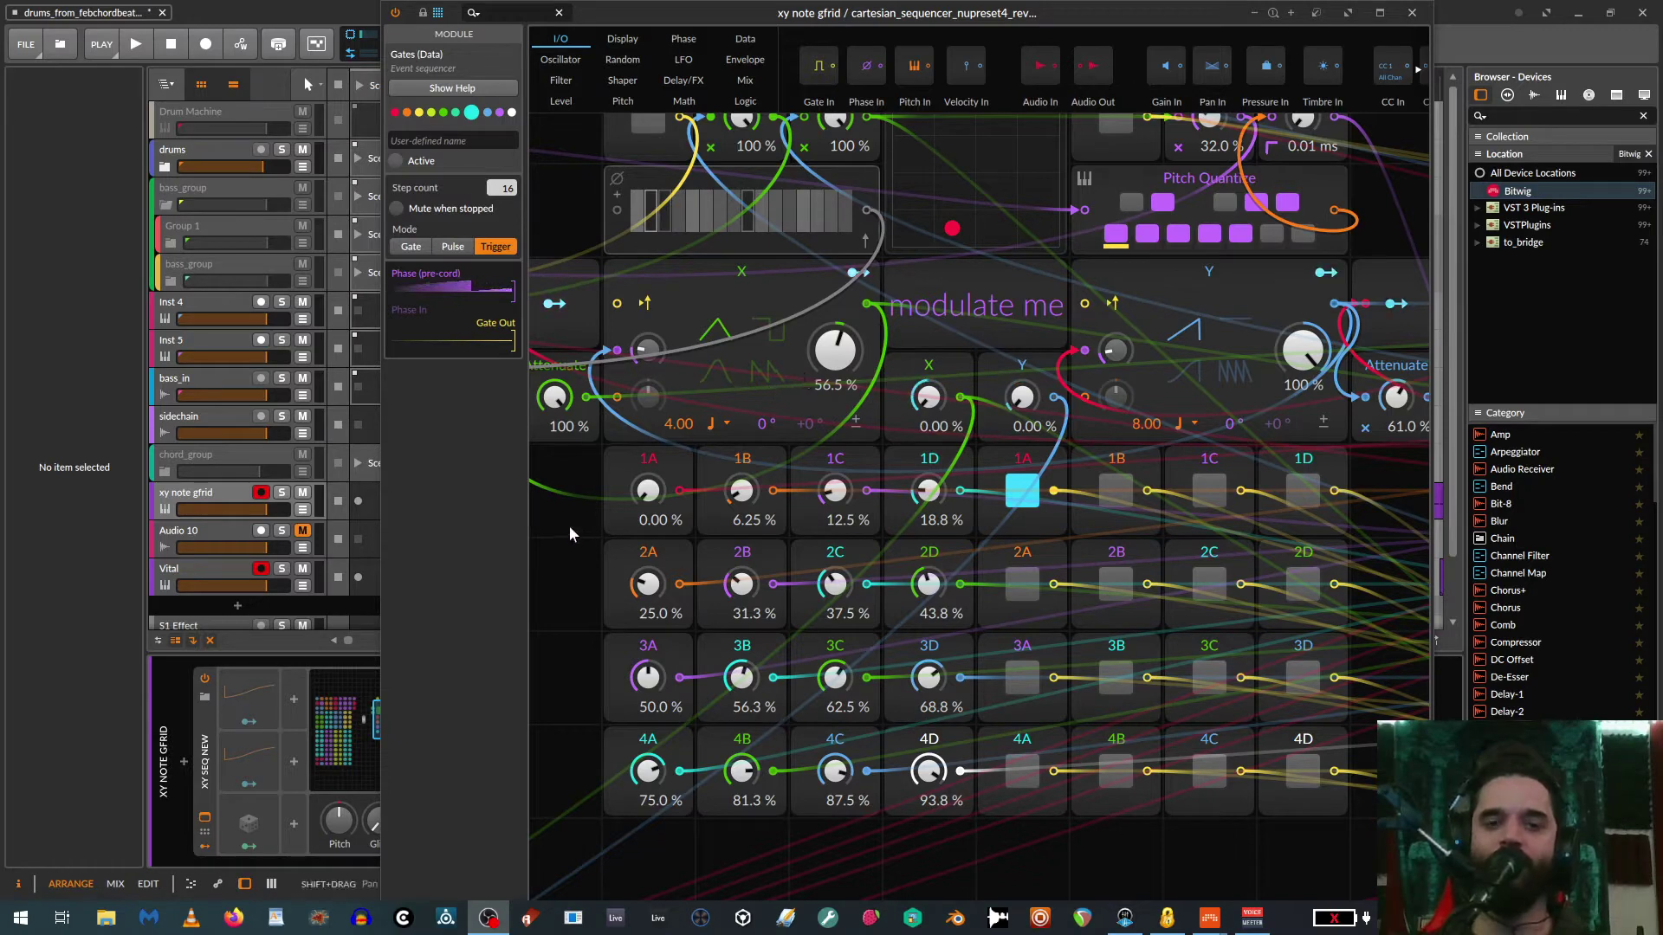
Enable all expressions on the Note In module and view its help page
{"action": "key", "text": "minus"}
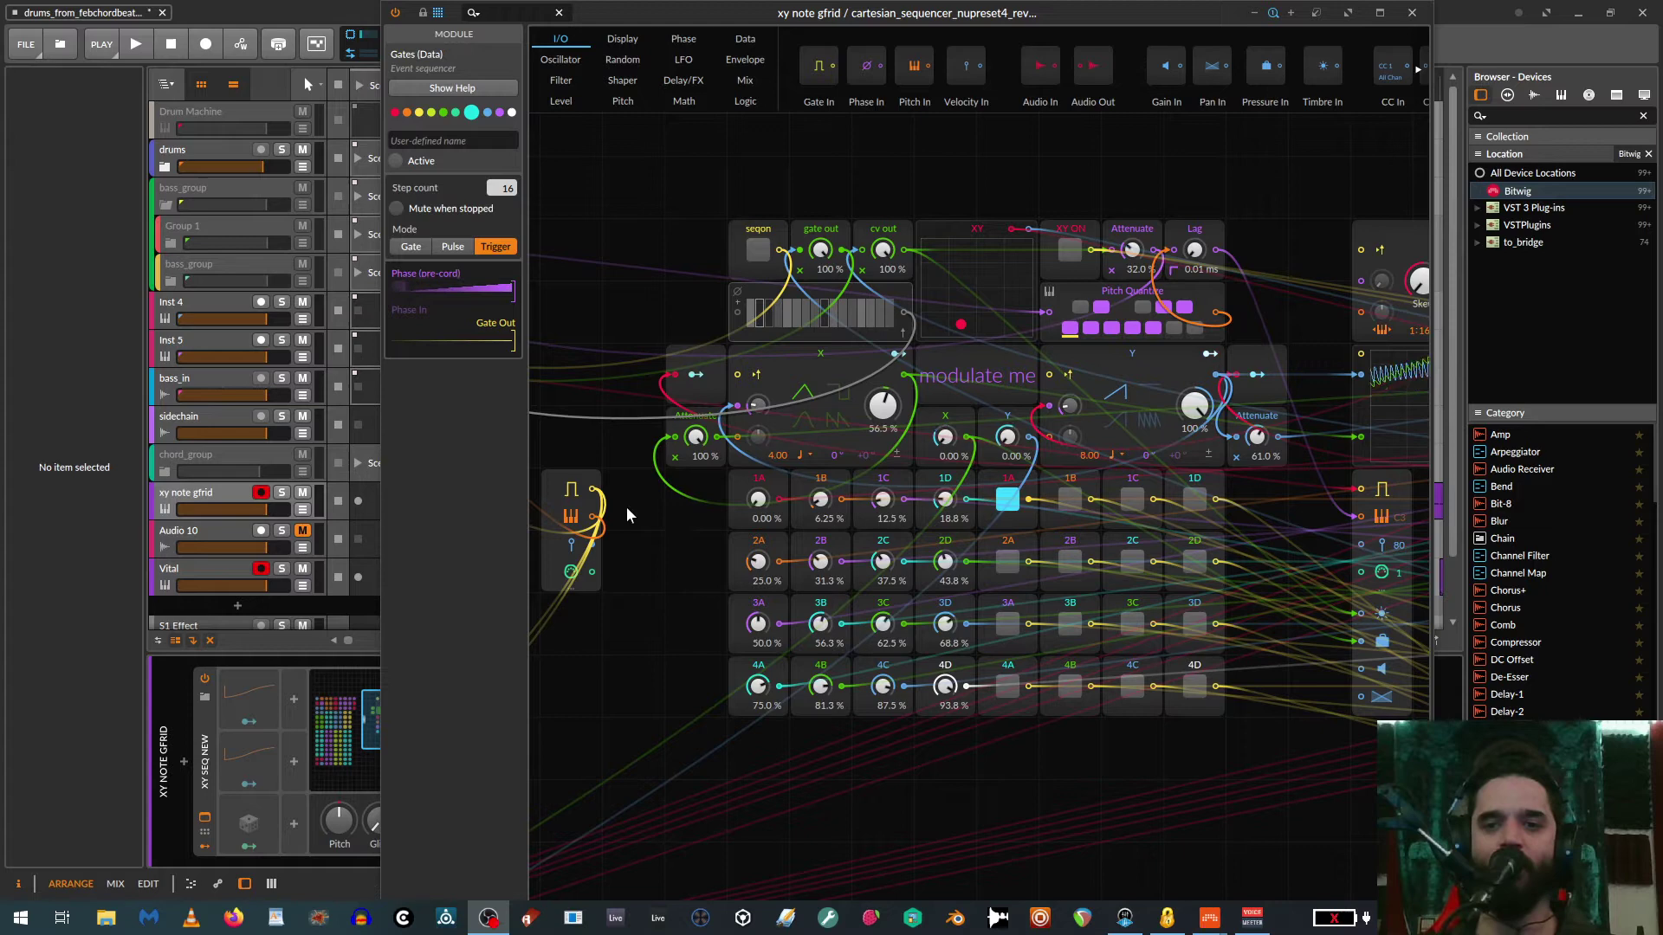
{"action": "left_click", "coordinate": [573, 483]}
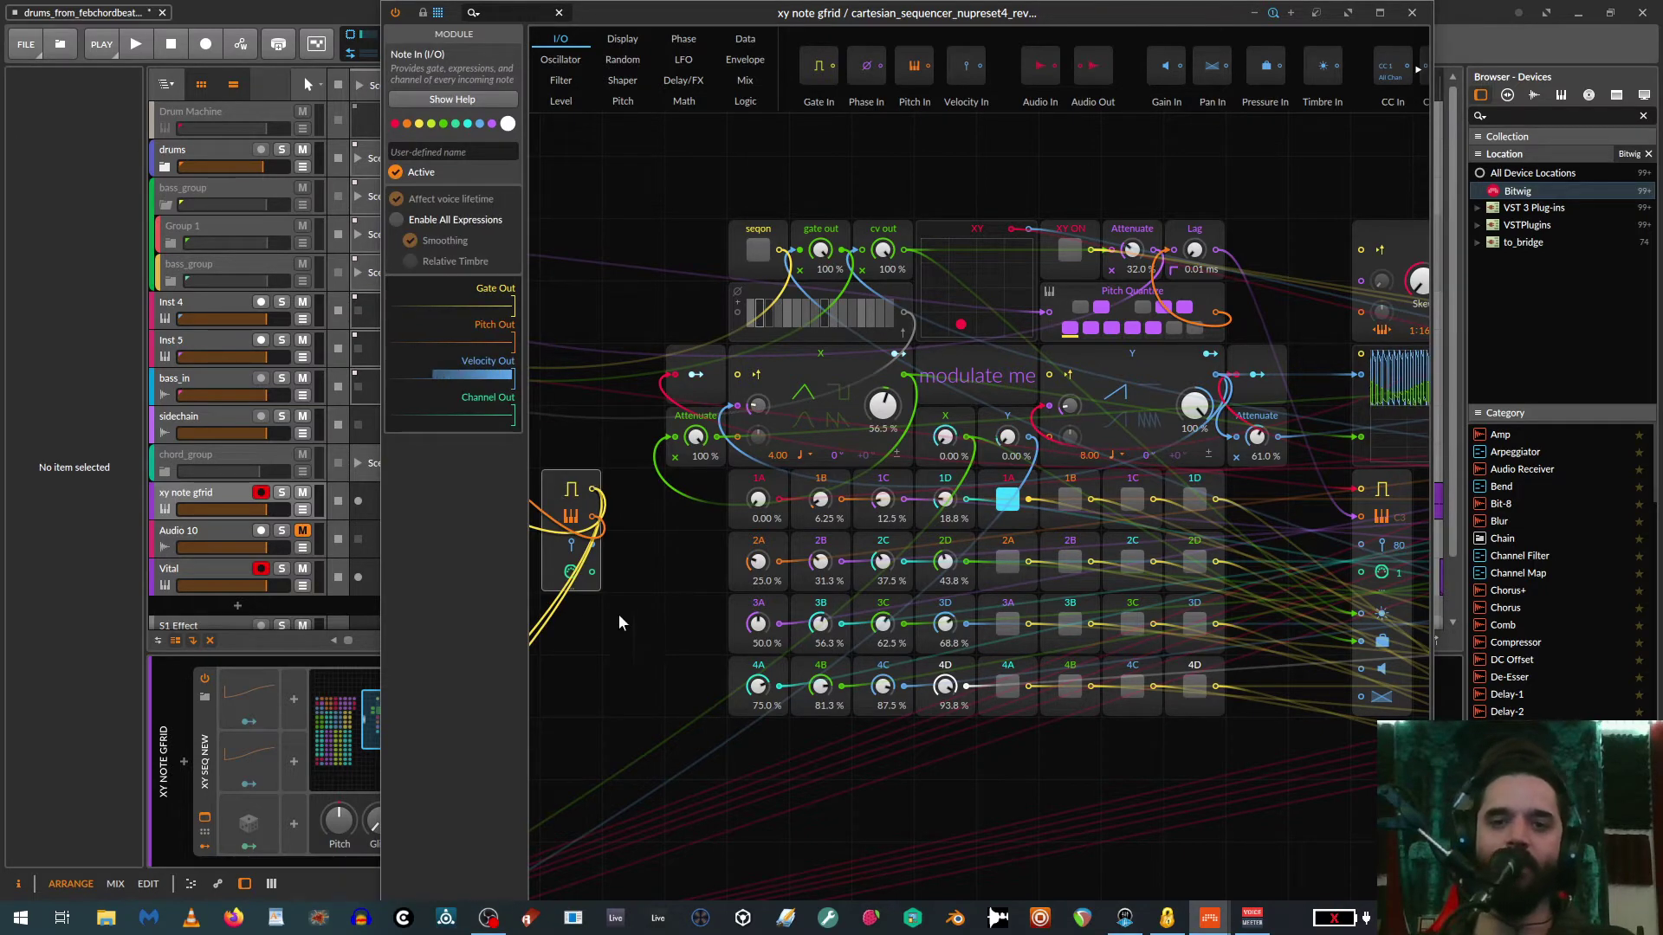
{"action": "left_click", "coordinate": [396, 219]}
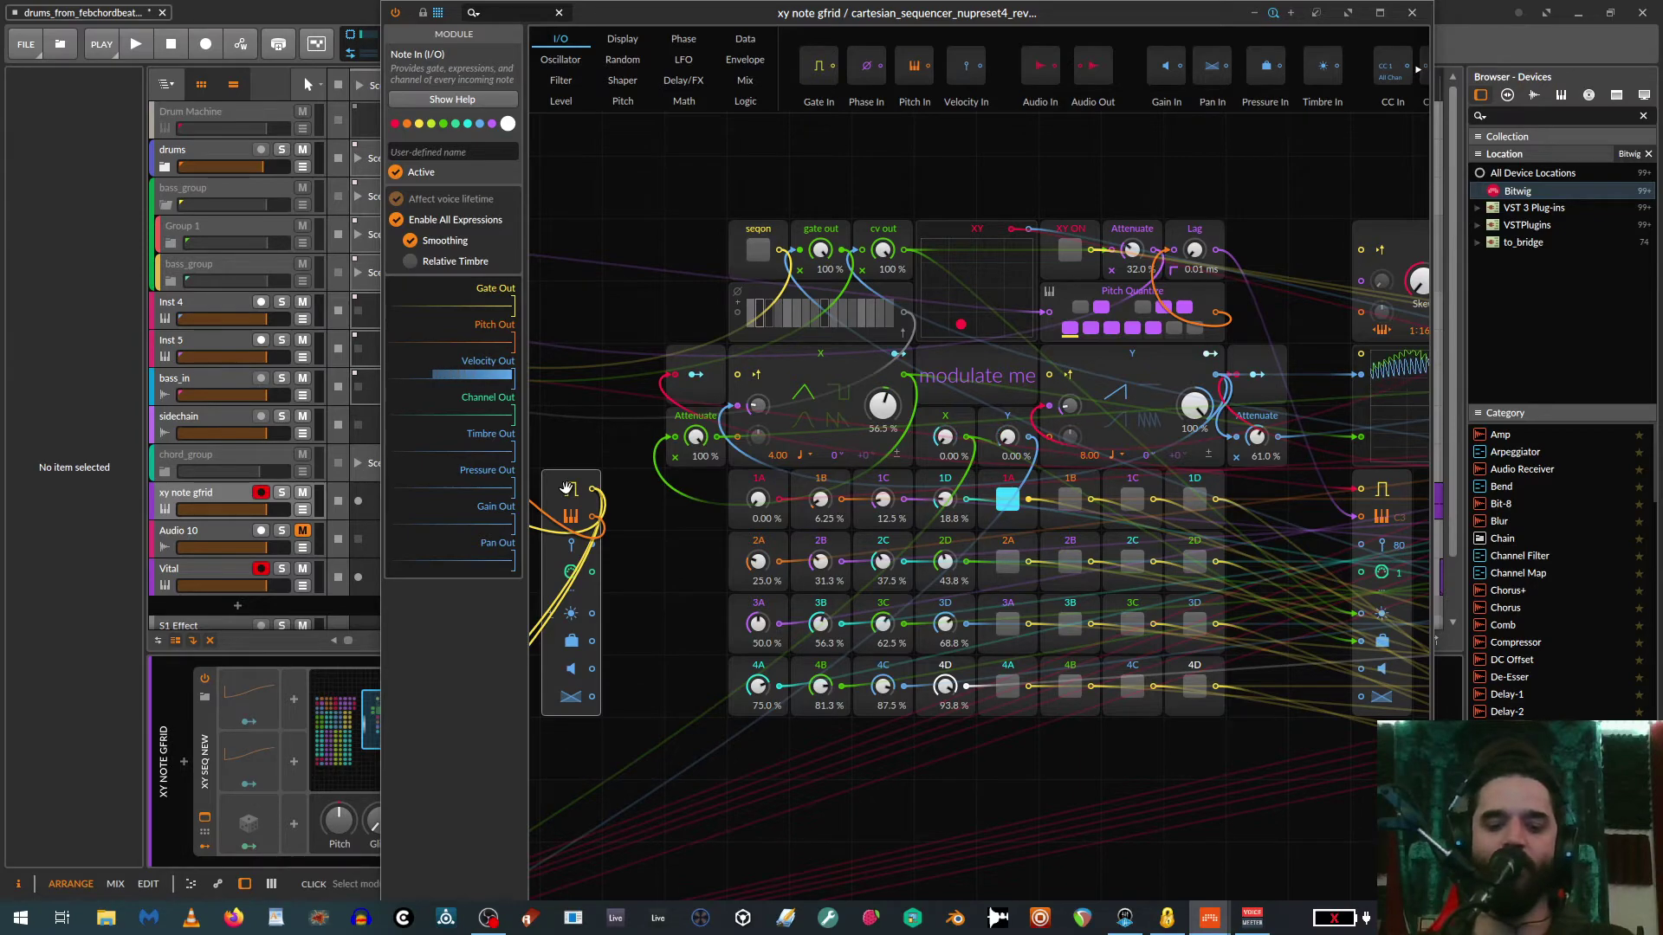
{"action": "key", "text": "F1"}
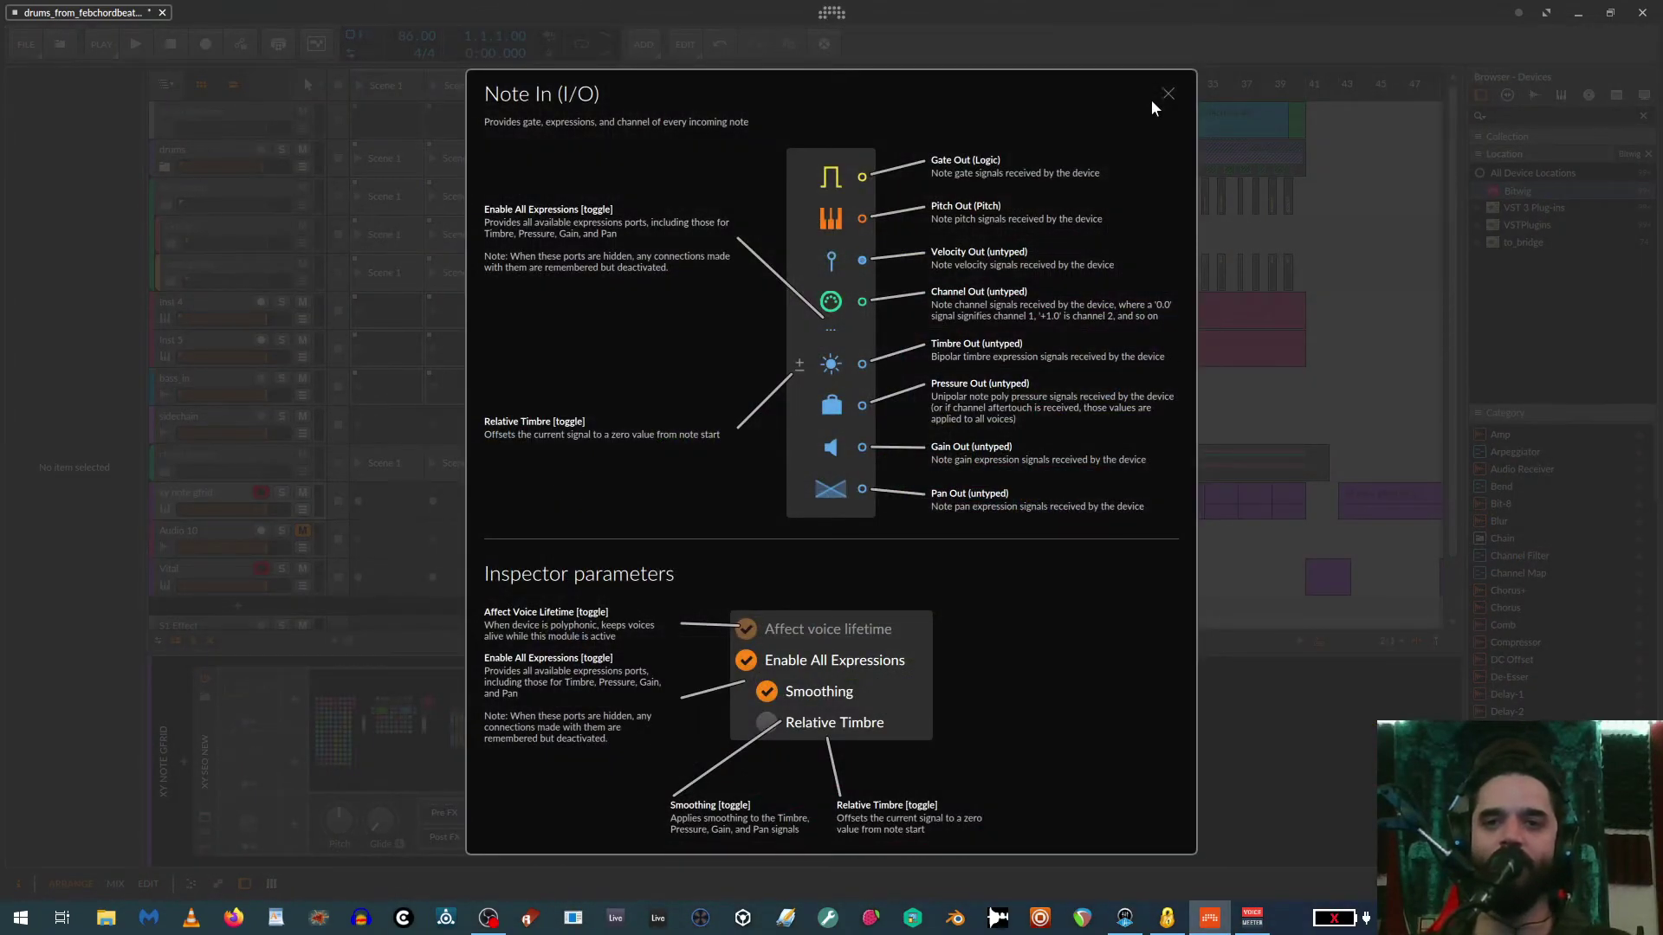
{"action": "key", "text": "Escape"}
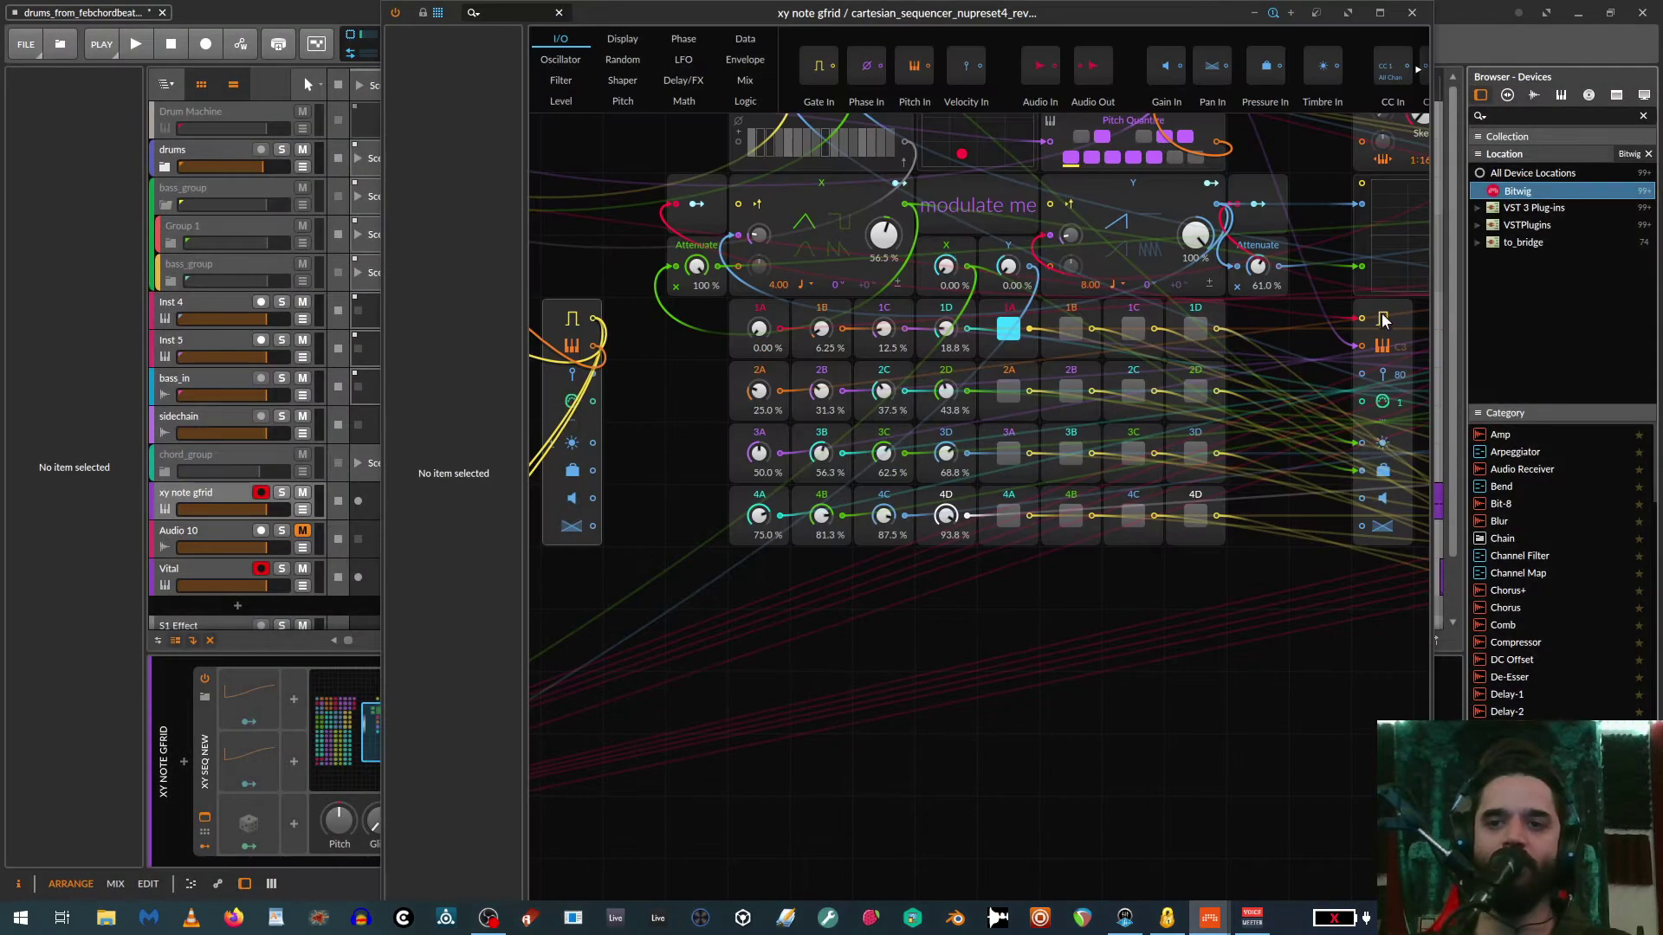
View the help page for the Note Out module and close it
{"action": "left_click", "coordinate": [1381, 316]}
{"action": "key", "text": "F1"}
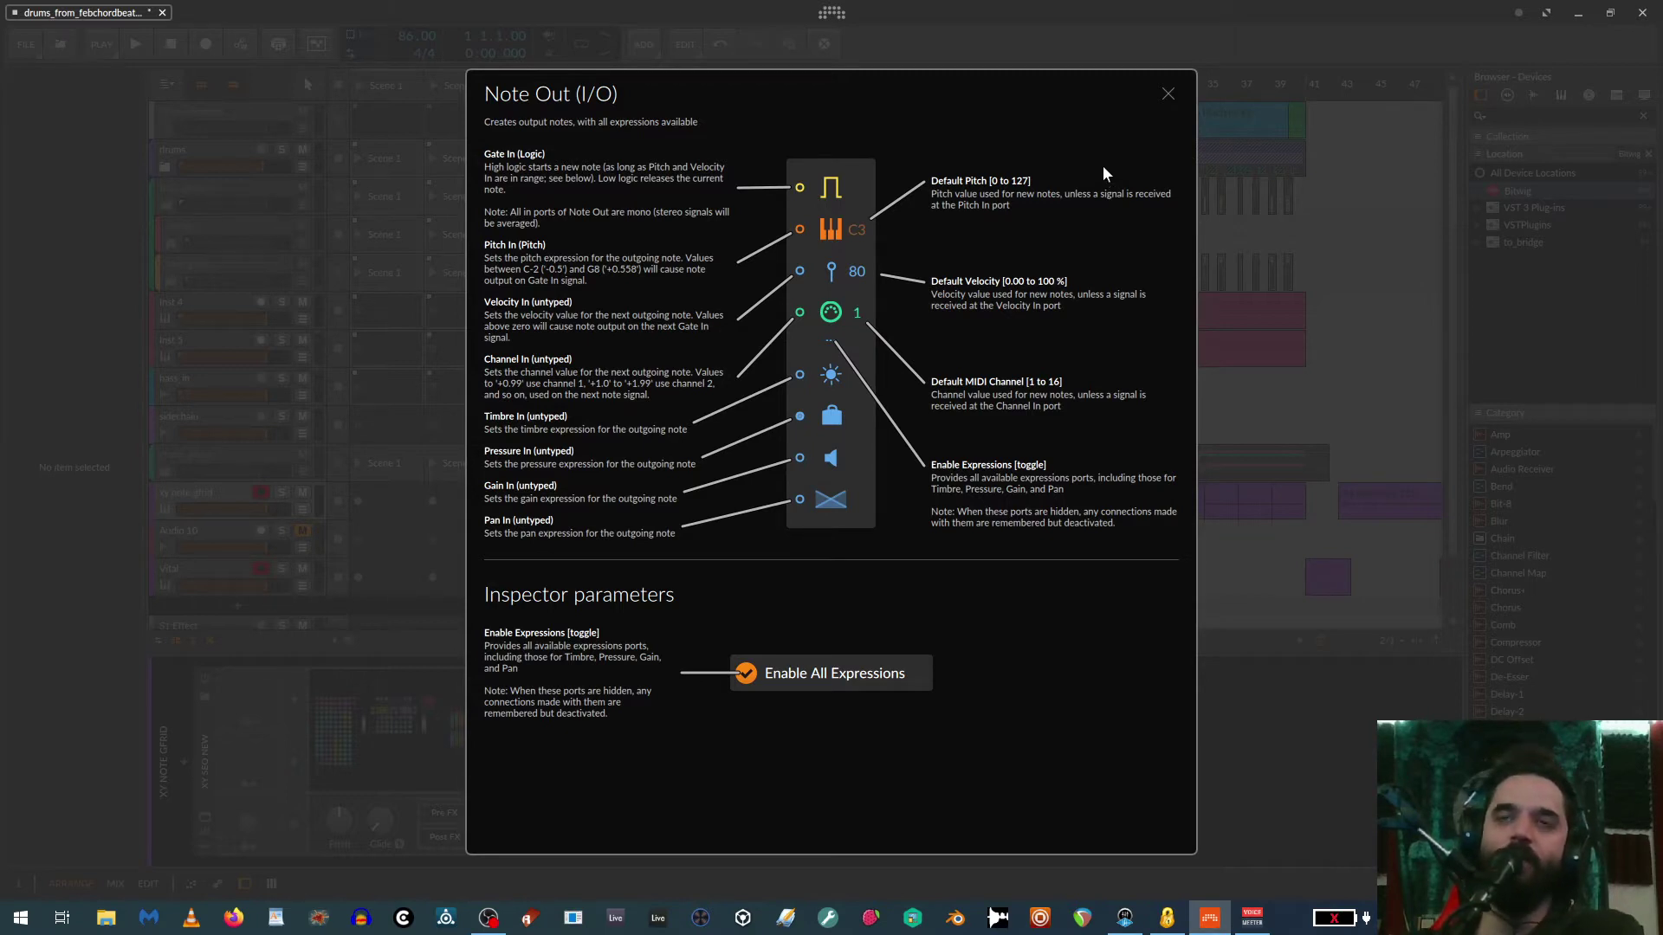
{"action": "left_click", "coordinate": [1167, 94]}
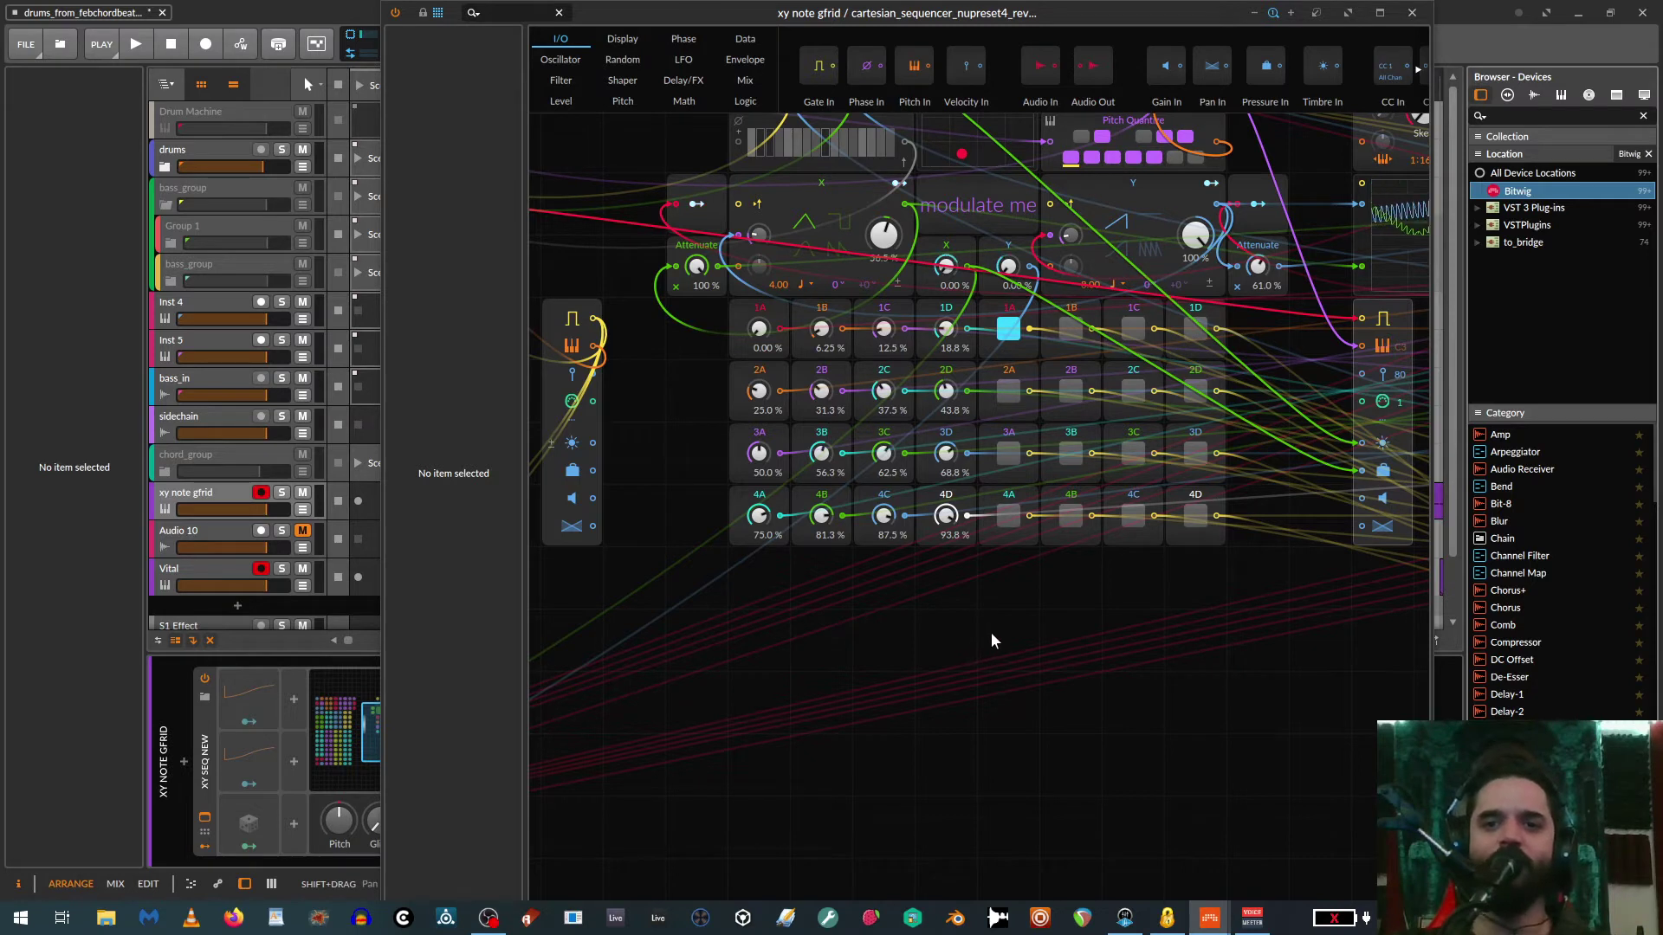
Switch on XY ON and move the handle of the XY pad to a new position
{"action": "scroll", "coordinate": [987, 684], "scroll_direction": "up", "scroll_amount": 4}
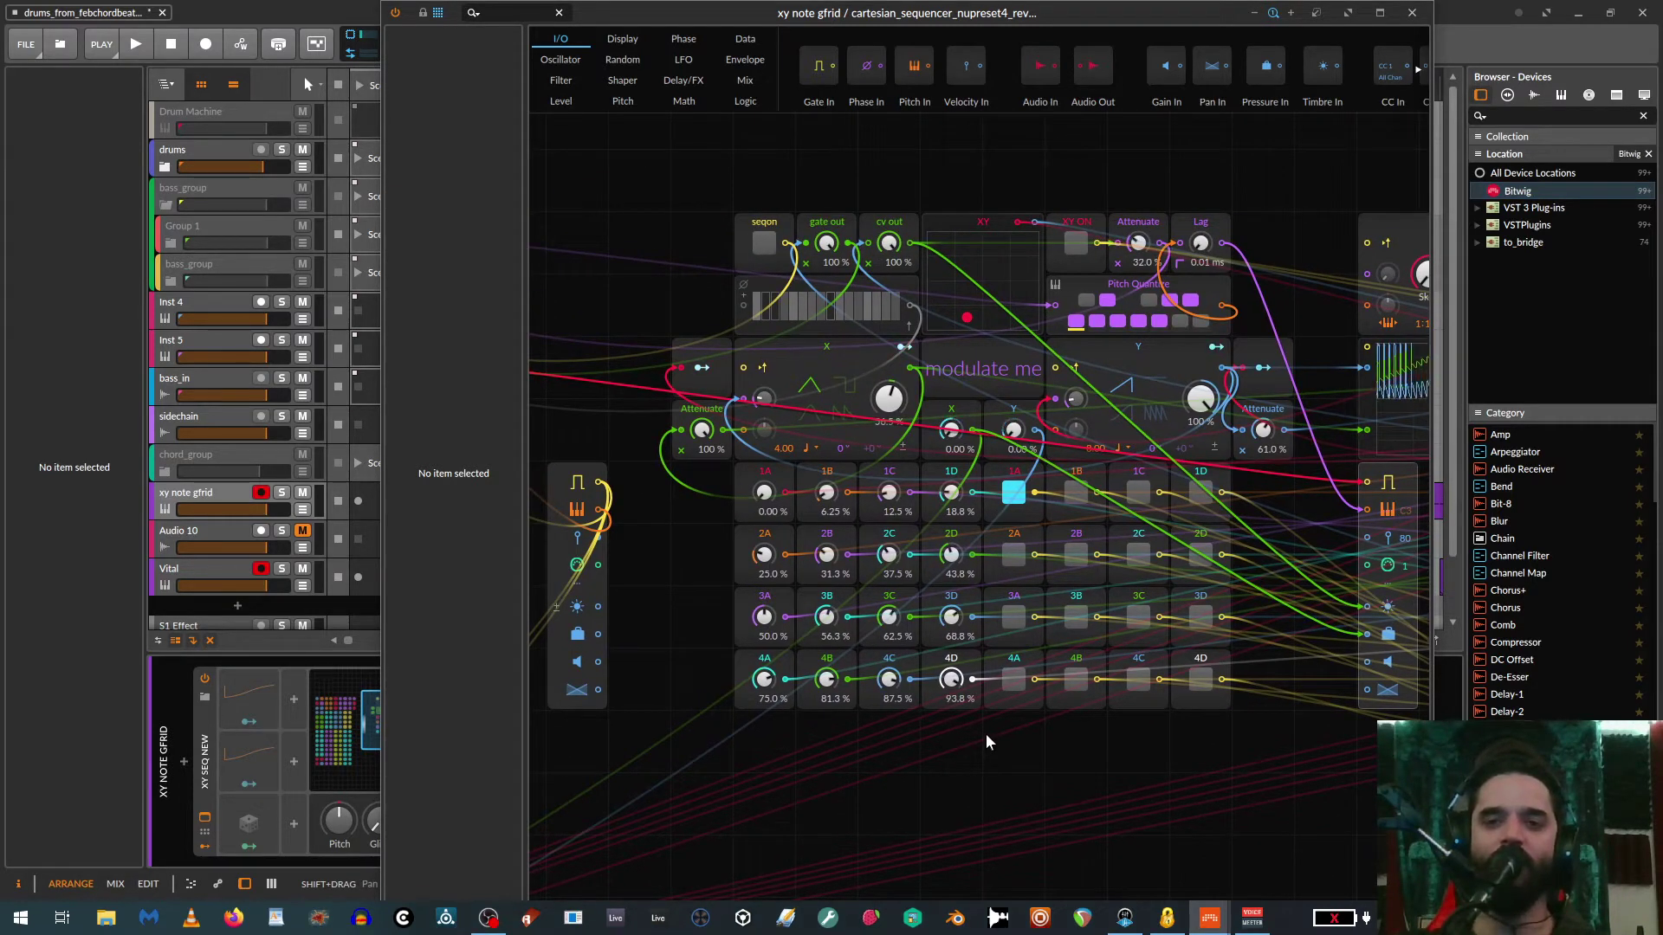
{"action": "key", "text": "plus"}
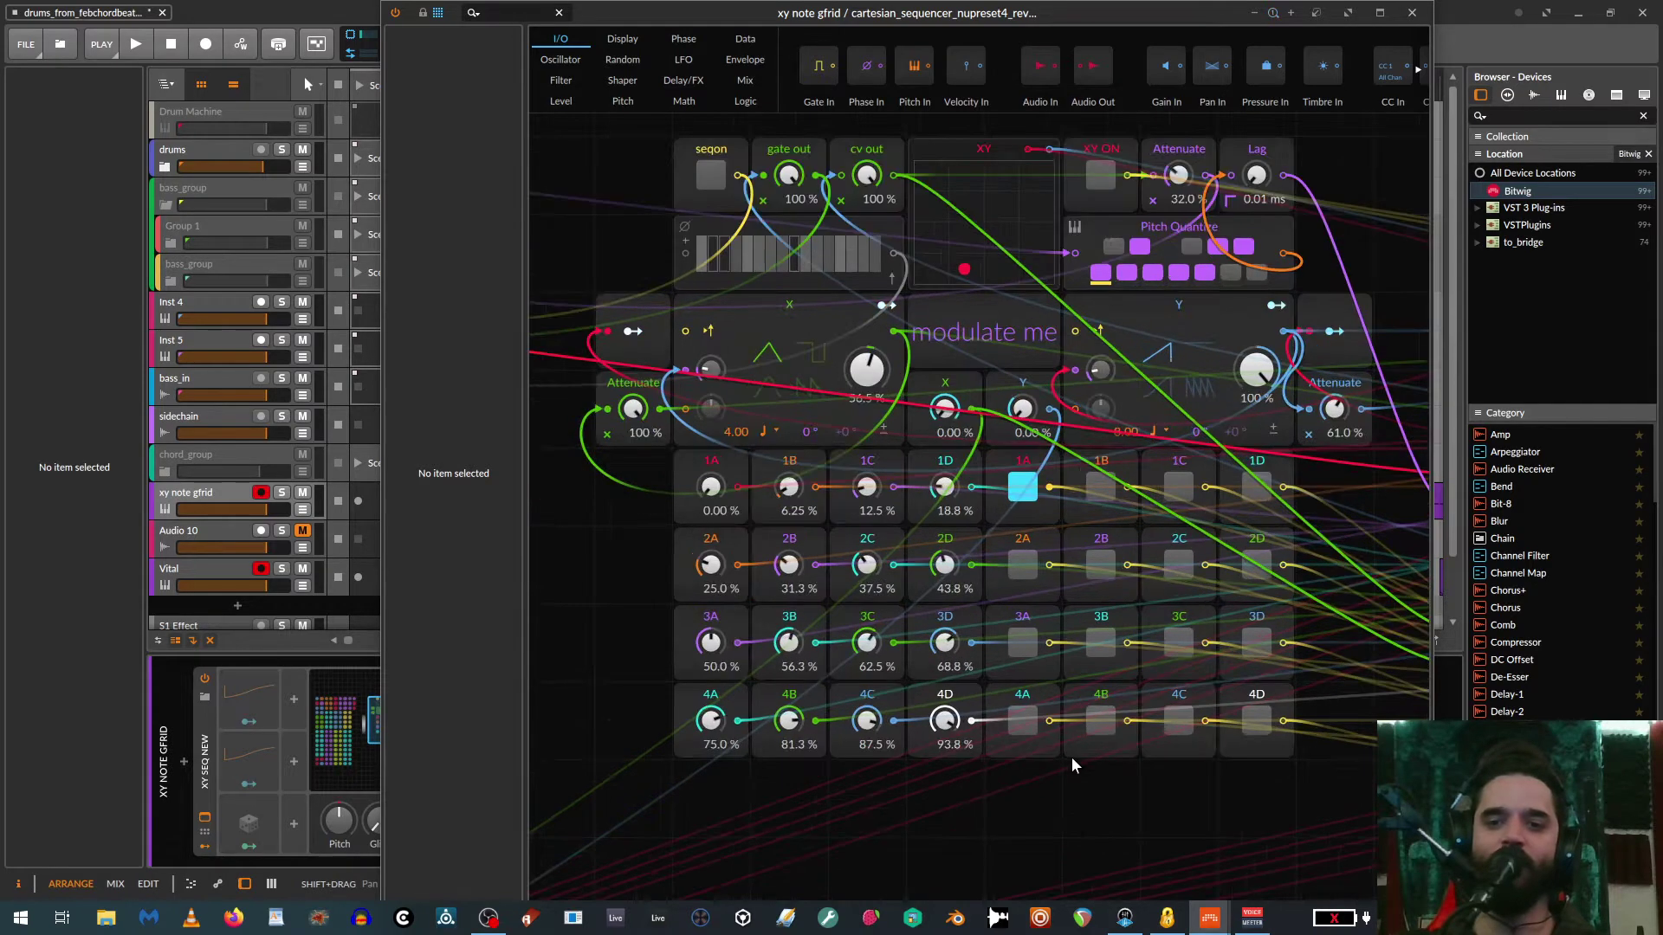
{"action": "scroll", "coordinate": [1117, 765], "scroll_direction": "up", "scroll_amount": 2}
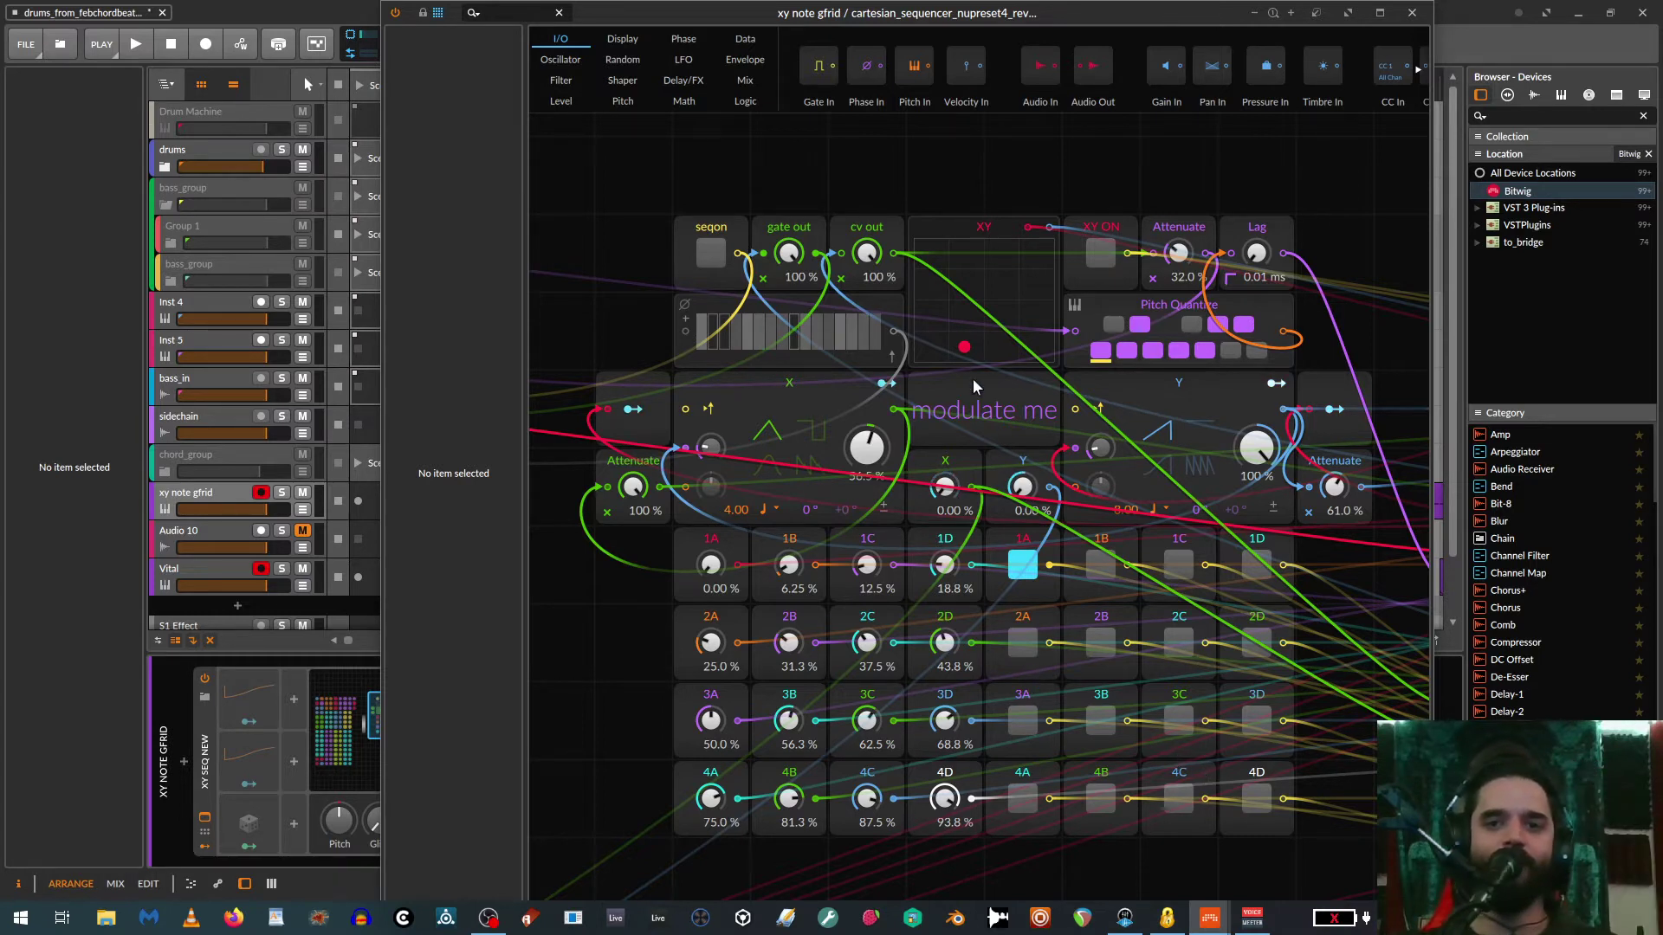
{"action": "left_click_drag", "start_coordinate": [962, 350], "coordinate": [919, 360]}
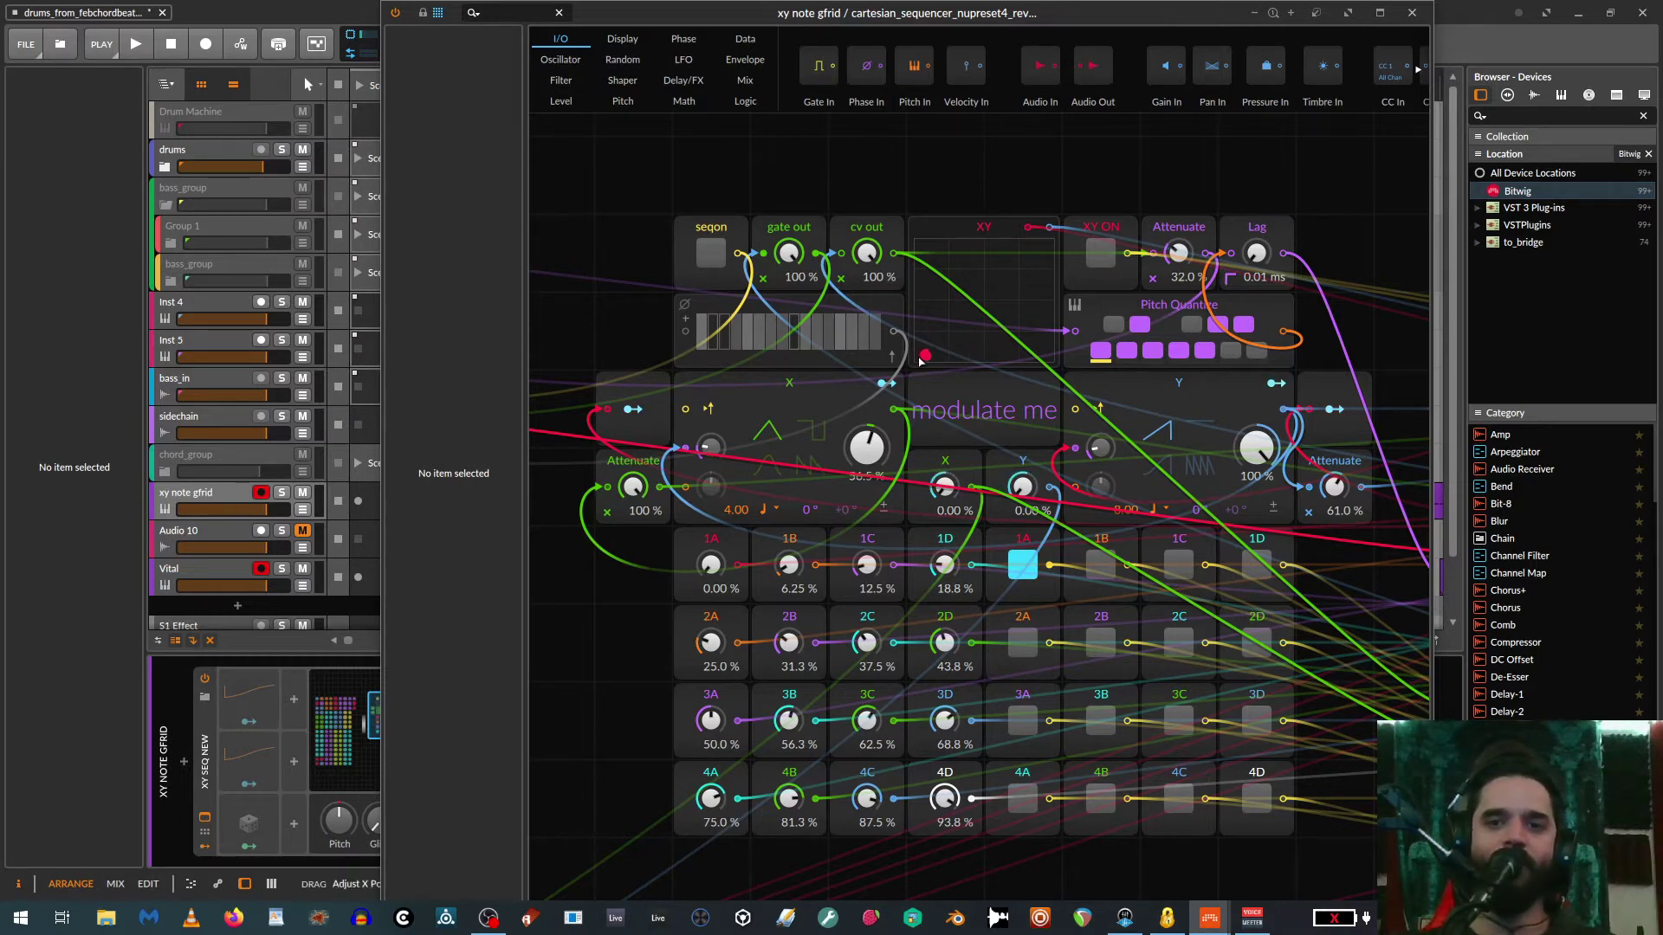
{"action": "left_click", "coordinate": [1101, 255]}
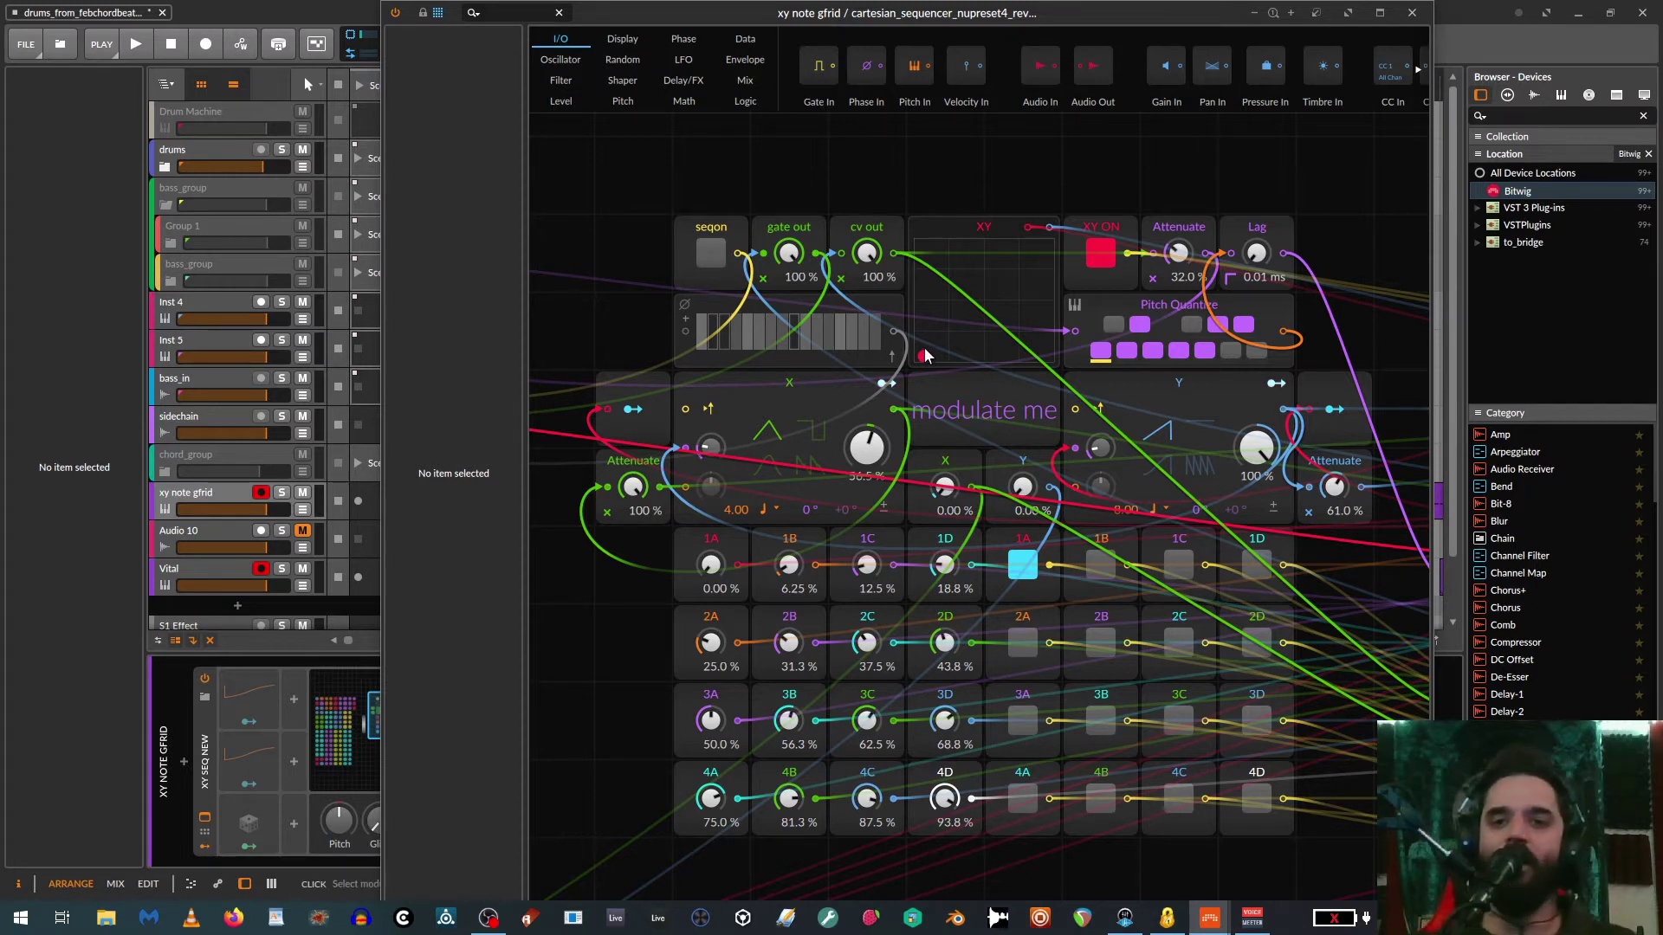
{"action": "left_click_drag", "start_coordinate": [925, 353], "coordinate": [965, 318]}
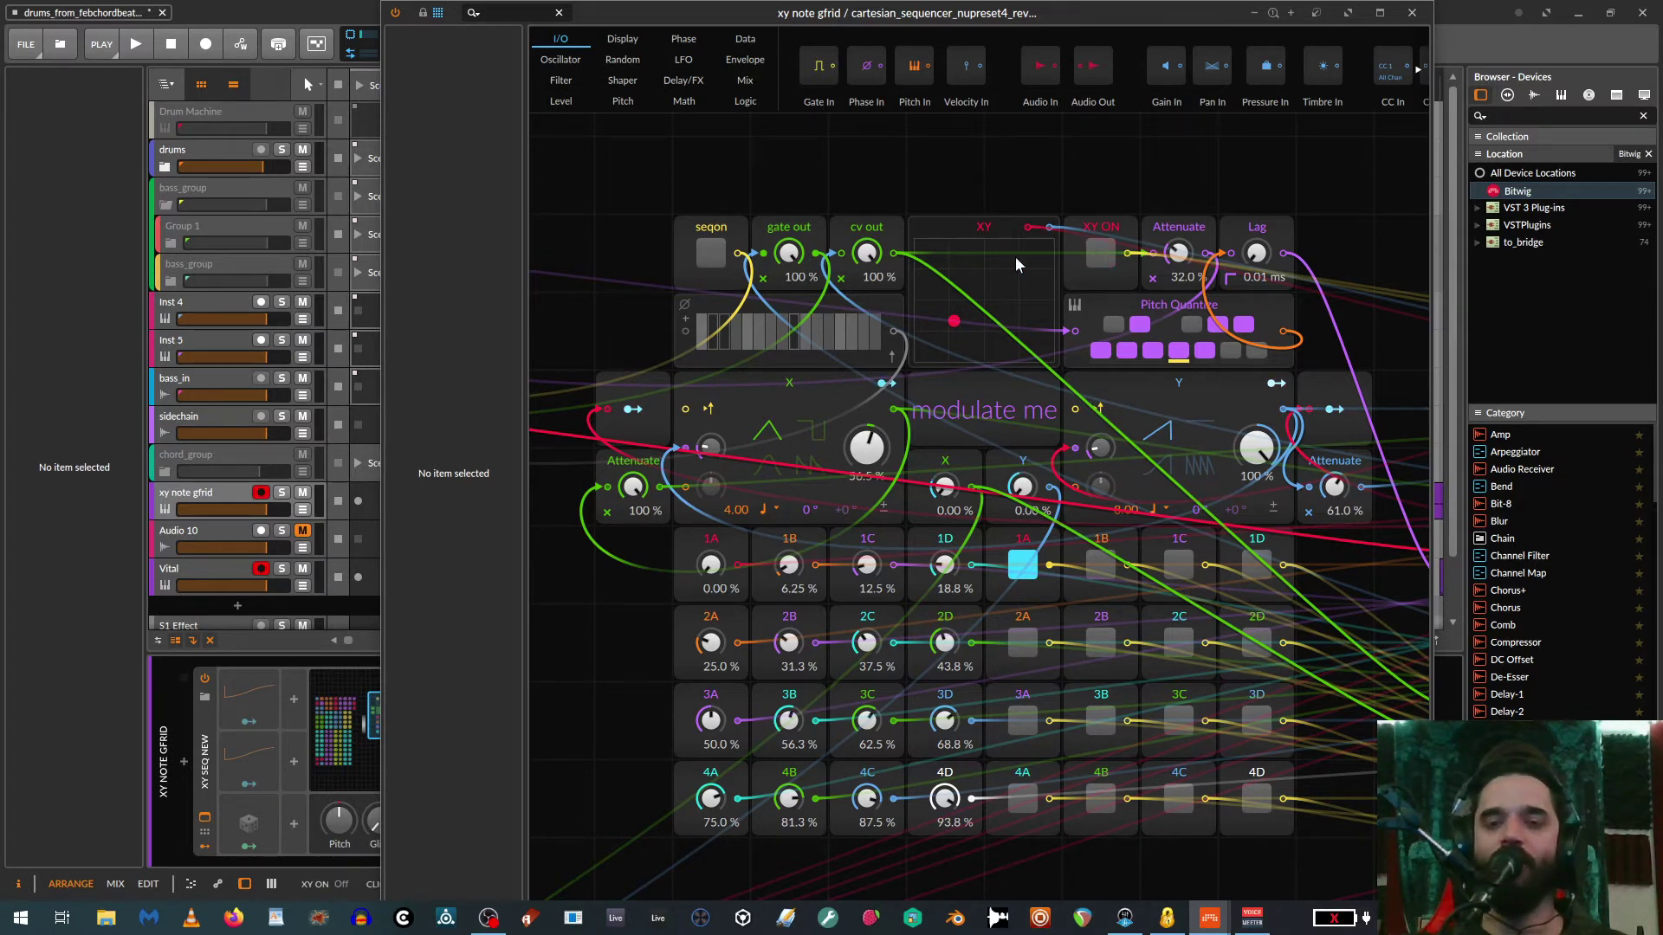
Disarm the xy note gfrid track and show the arrangement timeline with the Grid window moved aside
{"action": "left_click", "coordinate": [260, 492]}
{"action": "mouse_move", "coordinate": [682, 23]}
{"action": "left_mouse_down"}
{"action": "mouse_move", "coordinate": [1063, 20]}
{"action": "mouse_move", "coordinate": [862, 56]}
{"action": "mouse_move", "coordinate": [667, 38]}
{"action": "mouse_move", "coordinate": [708, 19]}
{"action": "left_mouse_up"}
{"action": "left_click", "coordinate": [200, 84]}
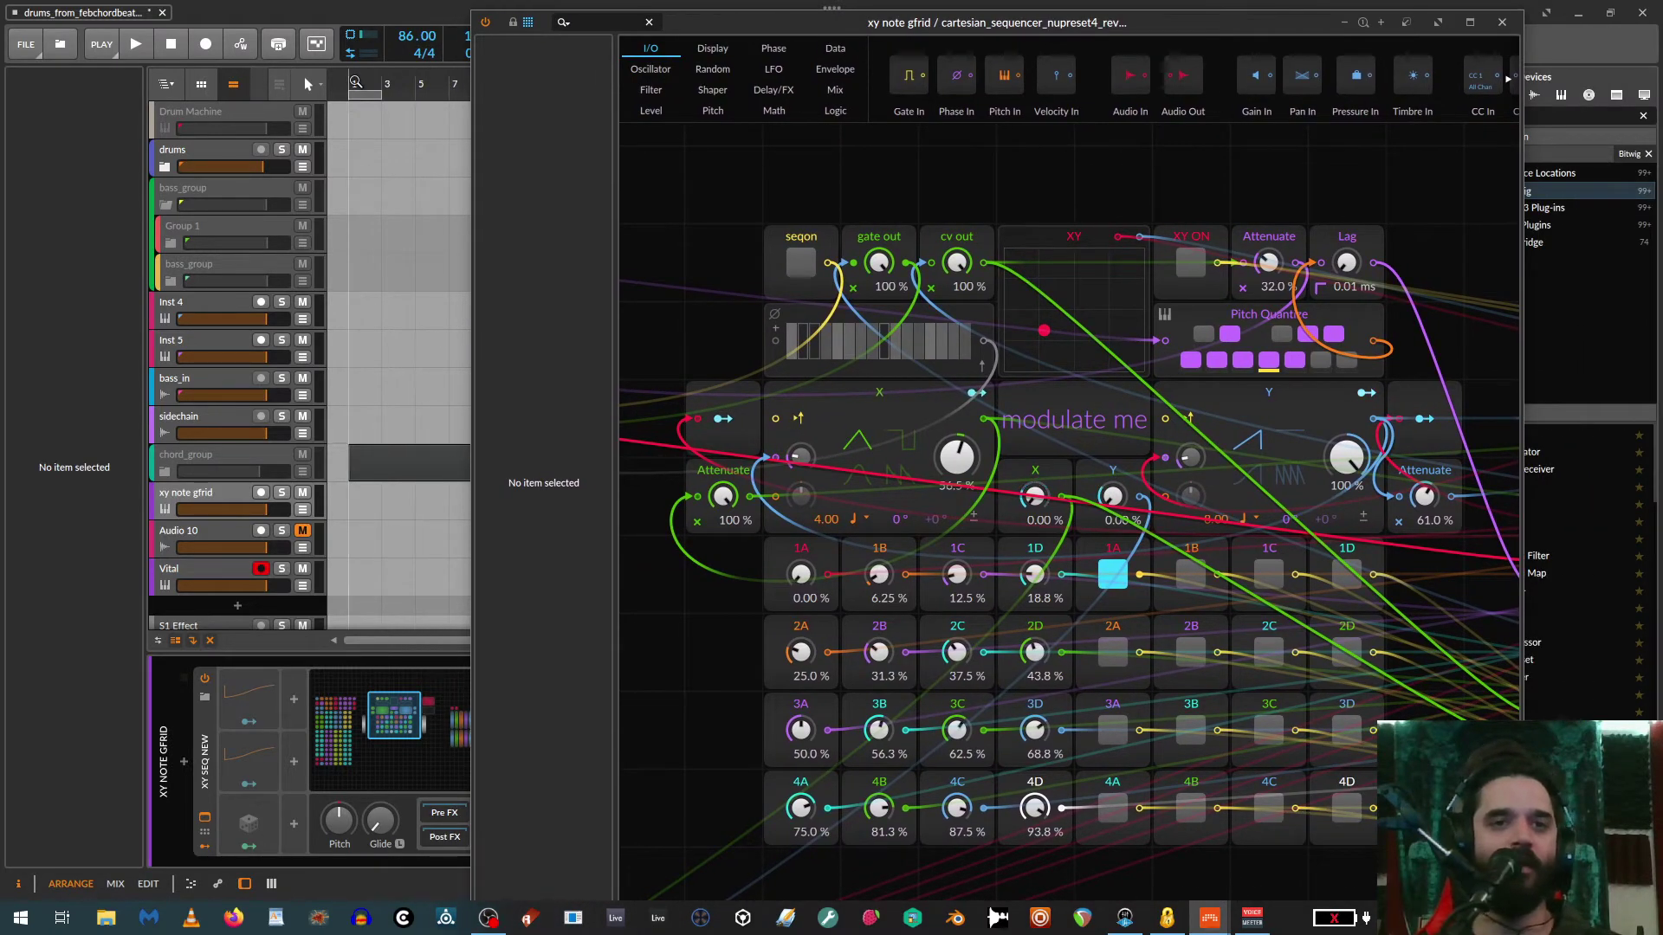
{"action": "left_click_drag", "start_coordinate": [683, 19], "coordinate": [927, 22]}
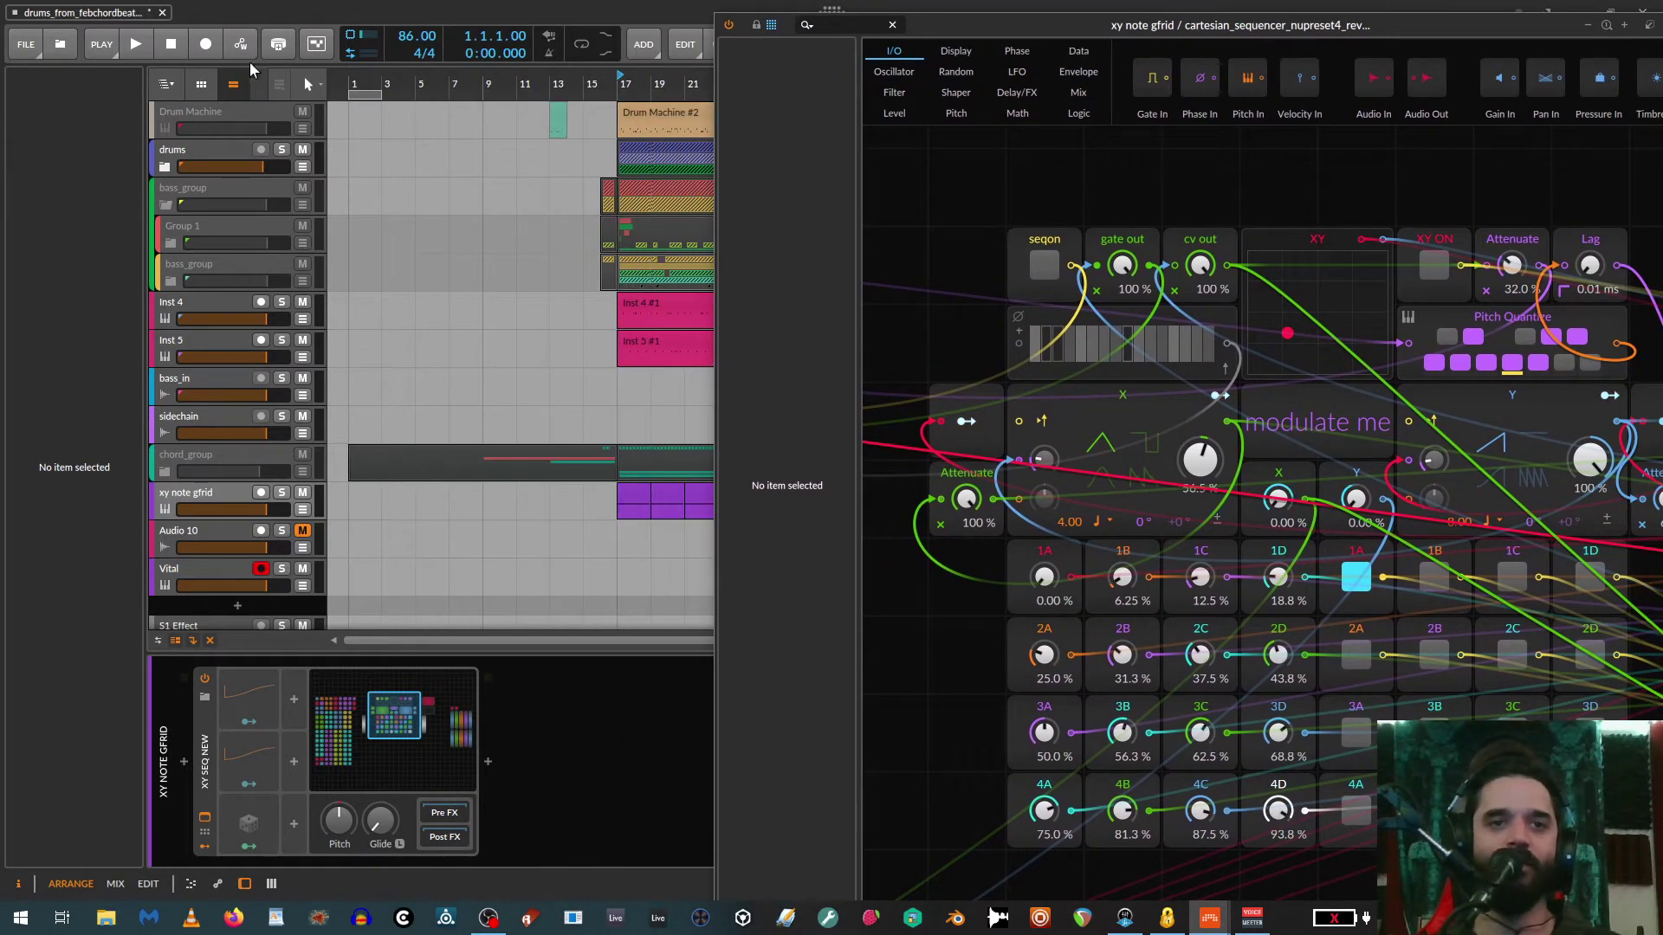
Start recording the armed Vital track into the arrangement and bring the Grid window back into full view
{"action": "left_click", "coordinate": [204, 44]}
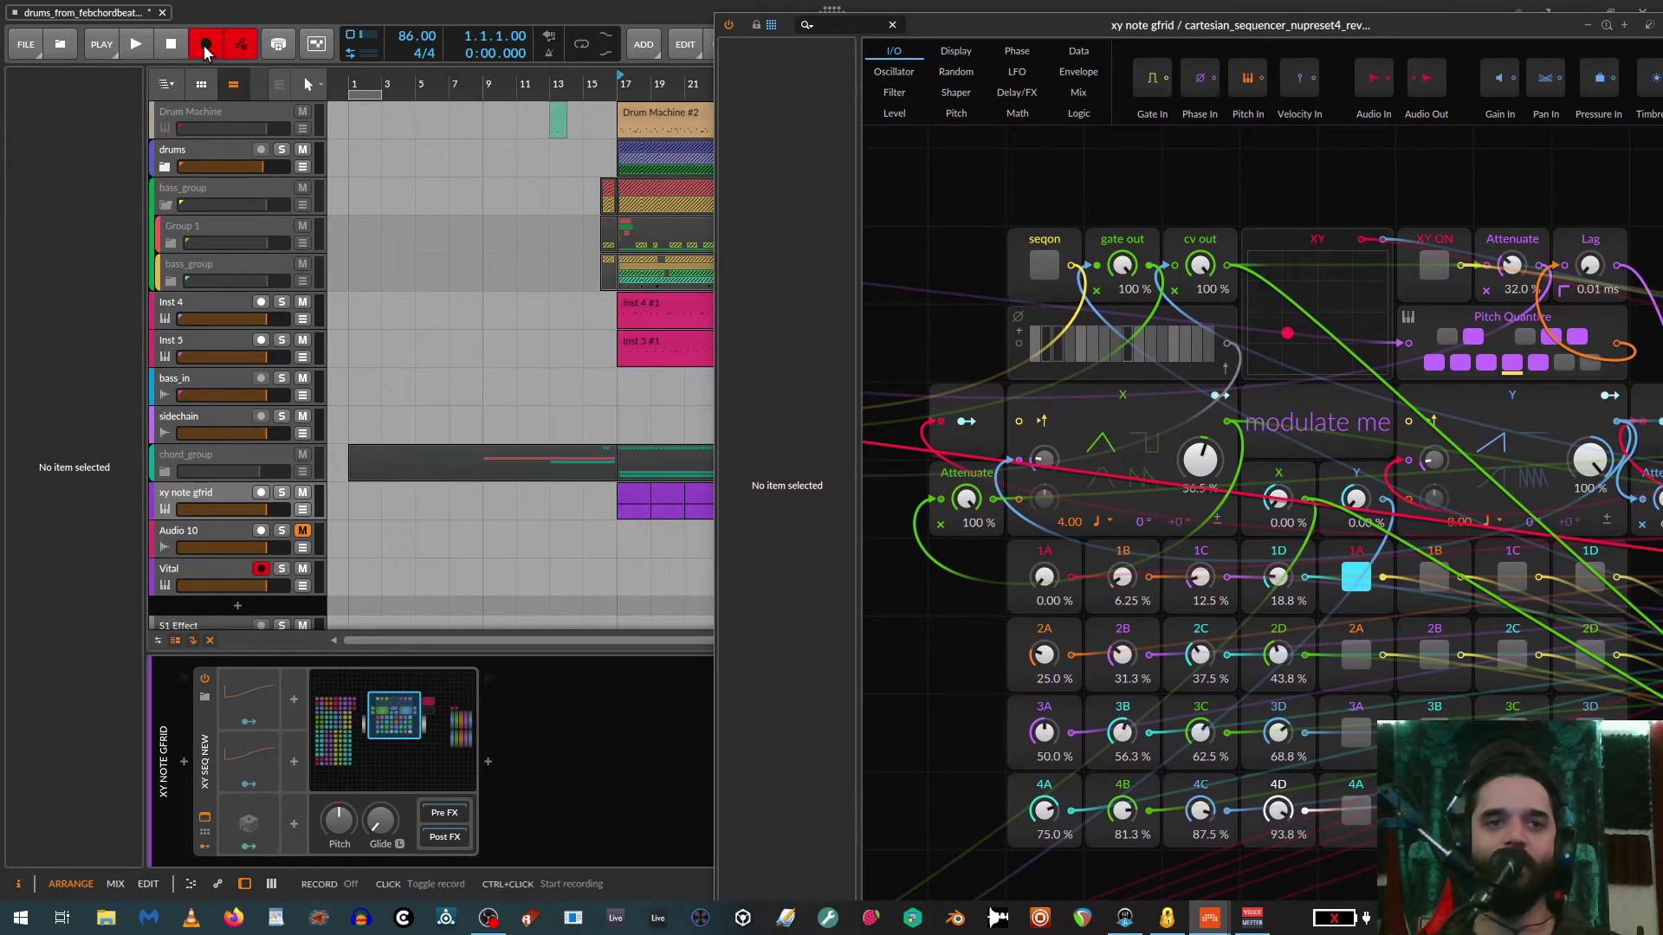
{"action": "left_click", "coordinate": [134, 44]}
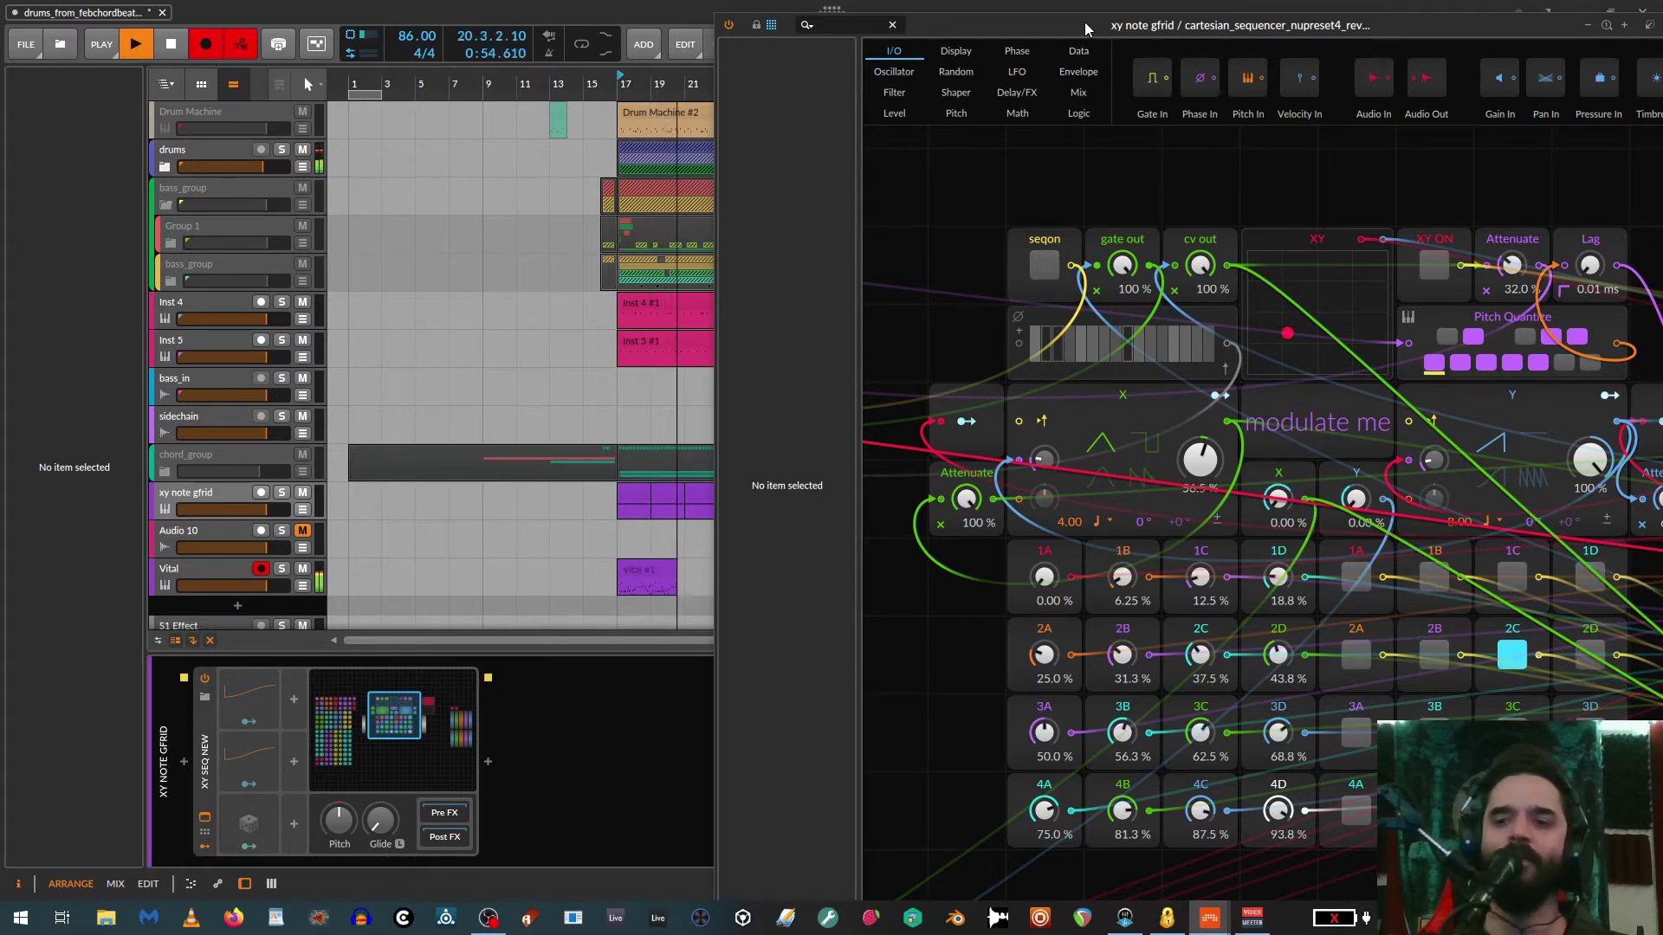
{"action": "mouse_move", "coordinate": [1085, 23]}
{"action": "left_mouse_down"}
{"action": "mouse_move", "coordinate": [980, 19]}
{"action": "mouse_move", "coordinate": [1080, 26]}
{"action": "left_mouse_up"}
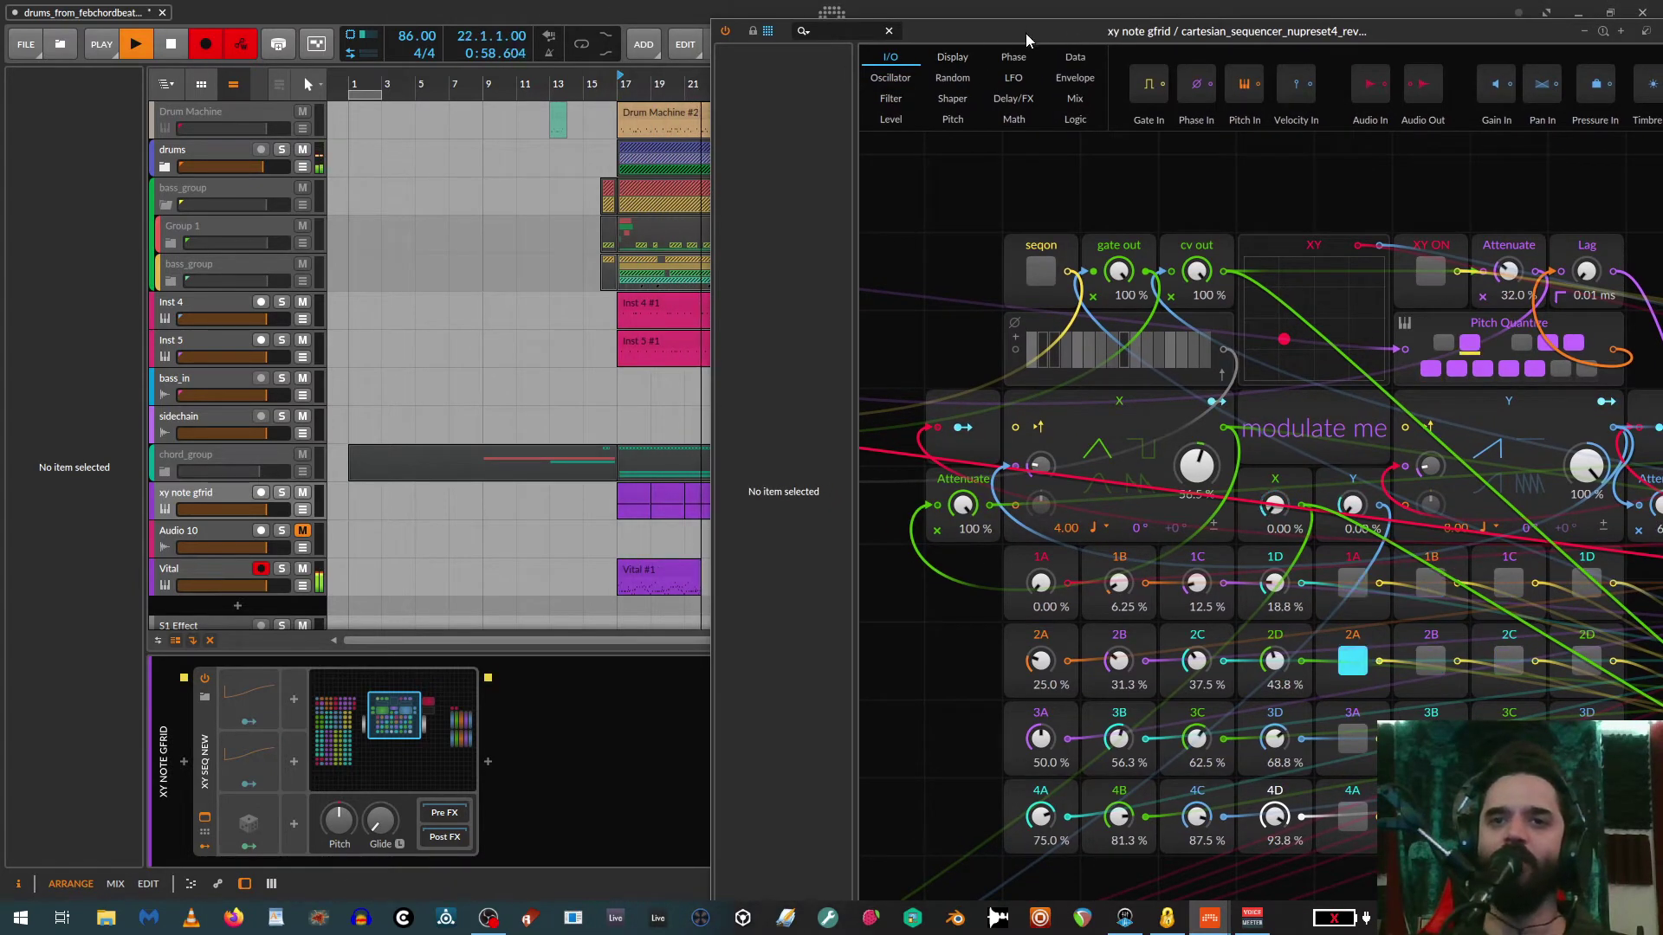
{"action": "left_click_drag", "start_coordinate": [1026, 33], "coordinate": [736, 19]}
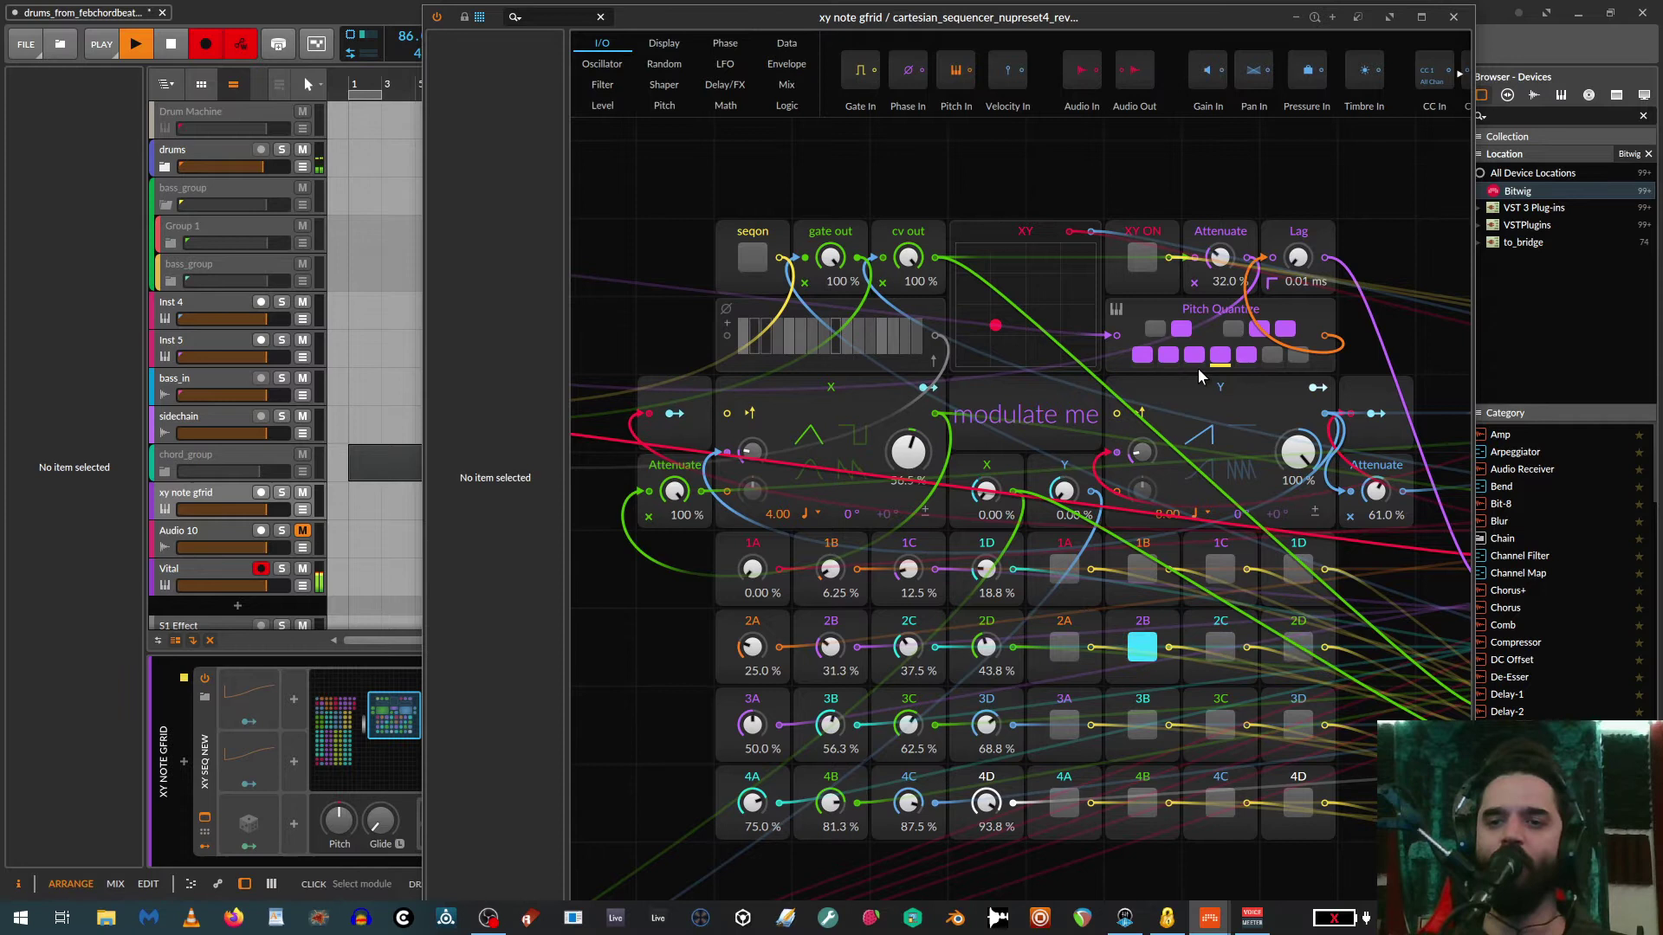
While recording, set the Attenuate beside the Y oscillator to 100 % and vary the phase modulation amounts of X and Y
{"action": "mouse_move", "coordinate": [1141, 451]}
{"action": "left_mouse_down"}
{"action": "mouse_move", "coordinate": [1141, 428]}
{"action": "mouse_move", "coordinate": [1141, 456]}
{"action": "left_mouse_up"}
{"action": "left_click_drag", "start_coordinate": [1376, 490], "coordinate": [1376, 411]}
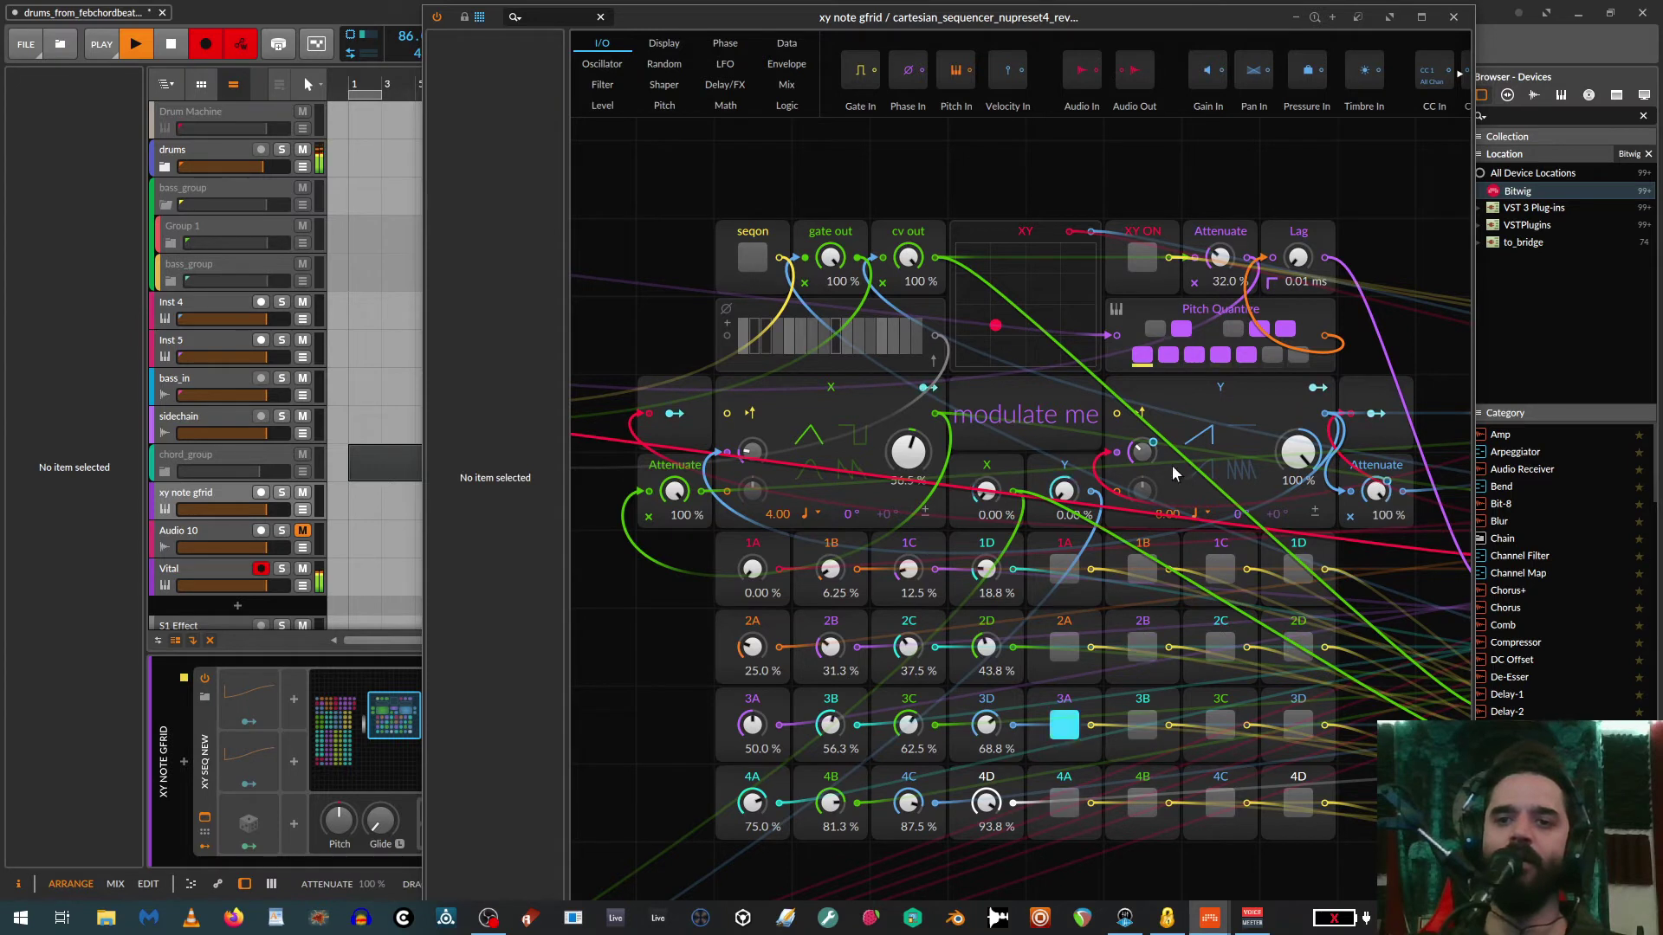
{"action": "left_click_drag", "start_coordinate": [1141, 451], "coordinate": [1141, 486]}
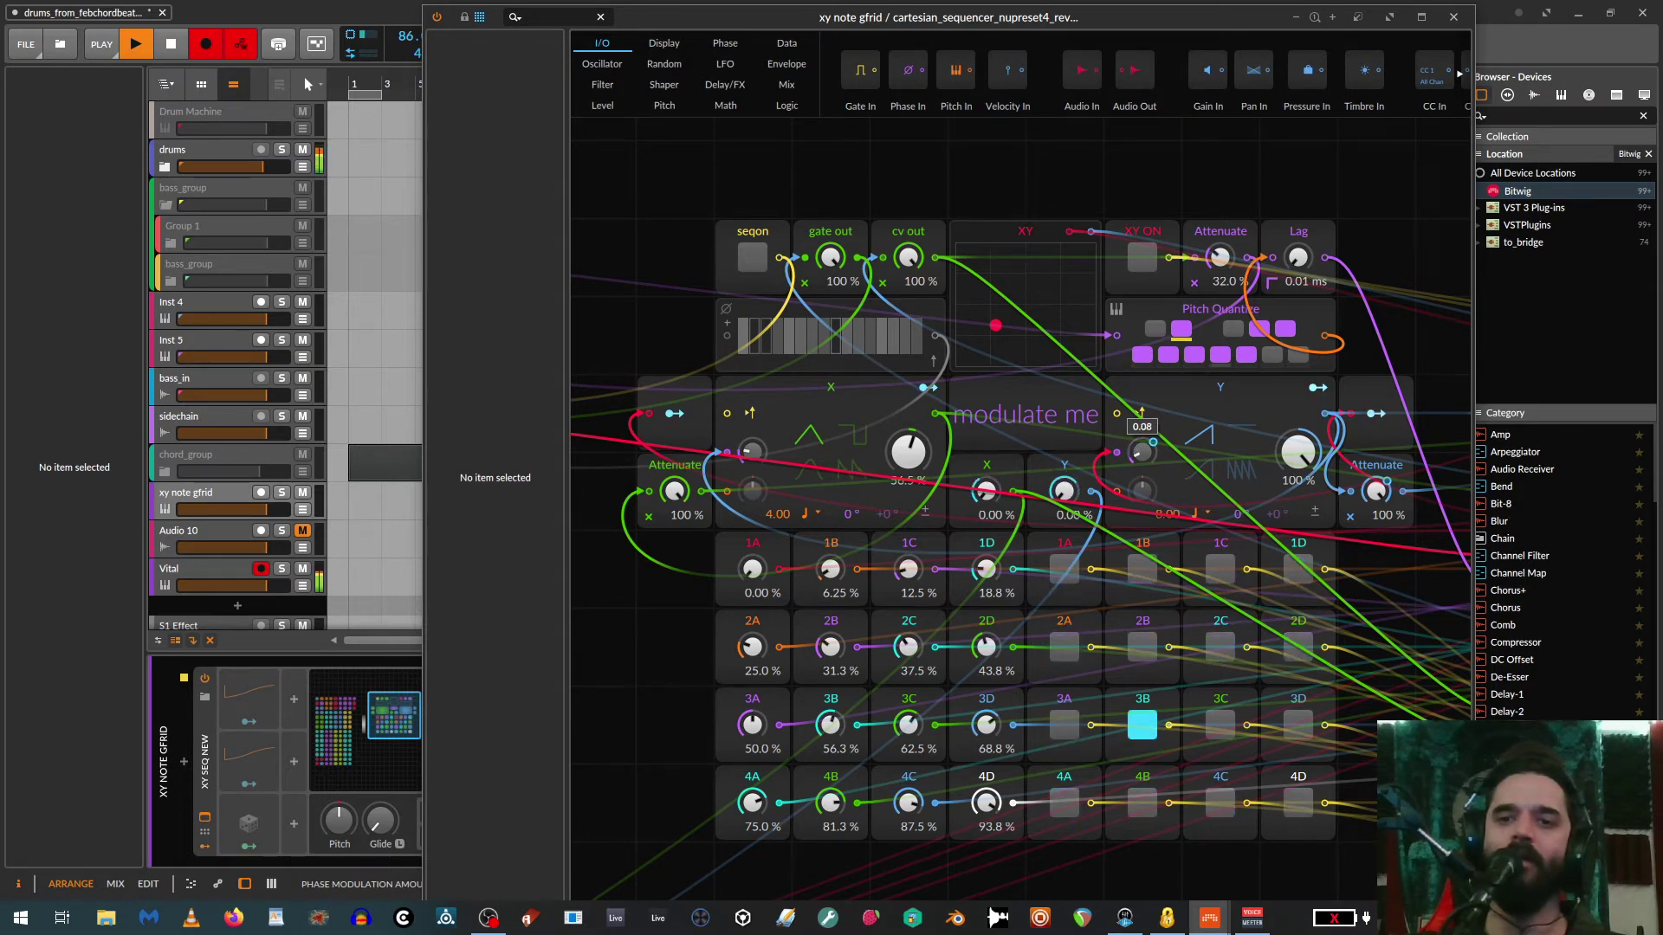
{"action": "left_click_drag", "start_coordinate": [757, 452], "coordinate": [757, 402]}
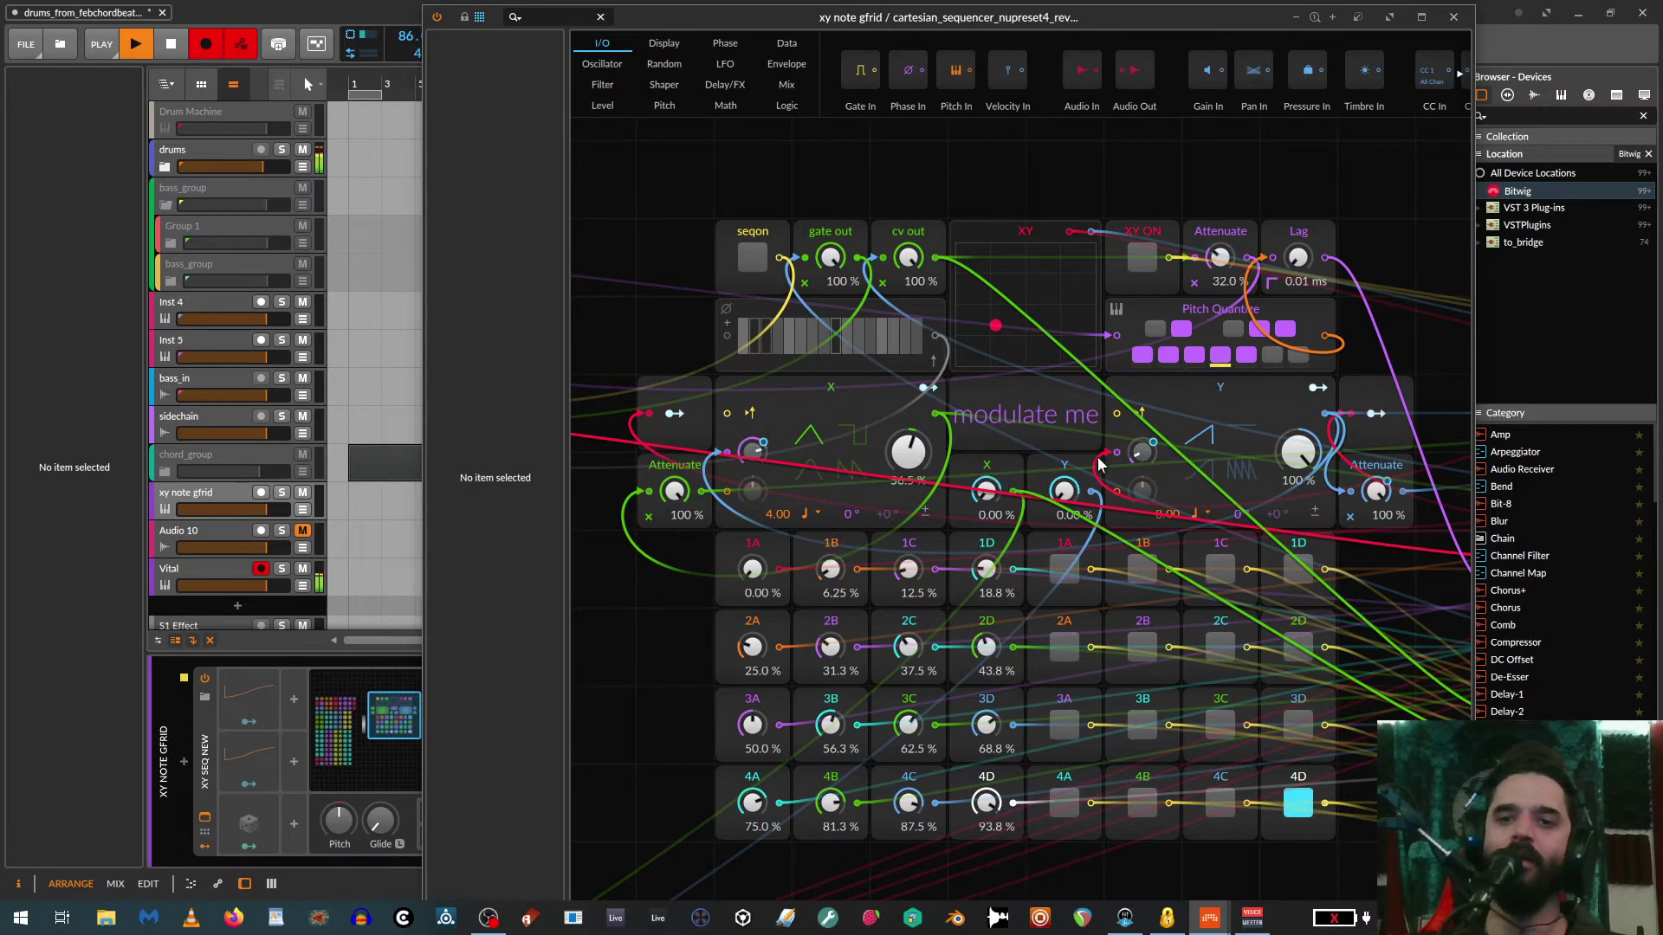
{"action": "left_click_drag", "start_coordinate": [1141, 450], "coordinate": [1141, 498]}
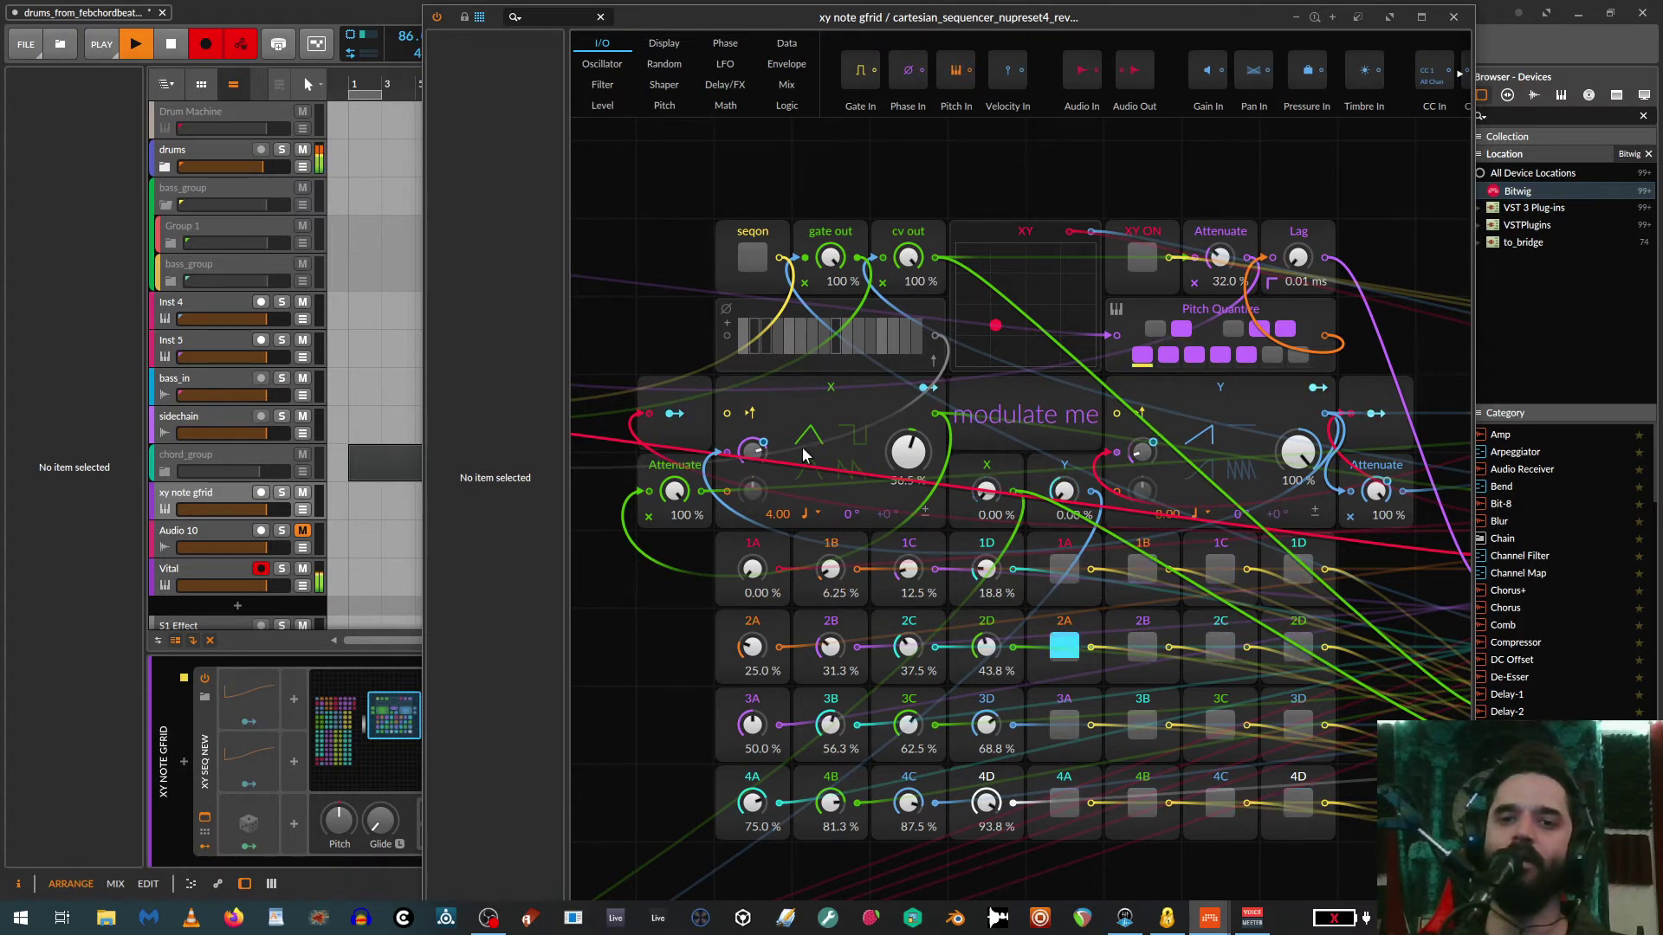
Set Y's phase modulation amount to 0.75 and its Attenuate to 59.5 %, and stop the recording
{"action": "left_click_drag", "start_coordinate": [1376, 491], "coordinate": [1375, 537]}
{"action": "left_click_drag", "start_coordinate": [1141, 453], "coordinate": [1141, 391]}
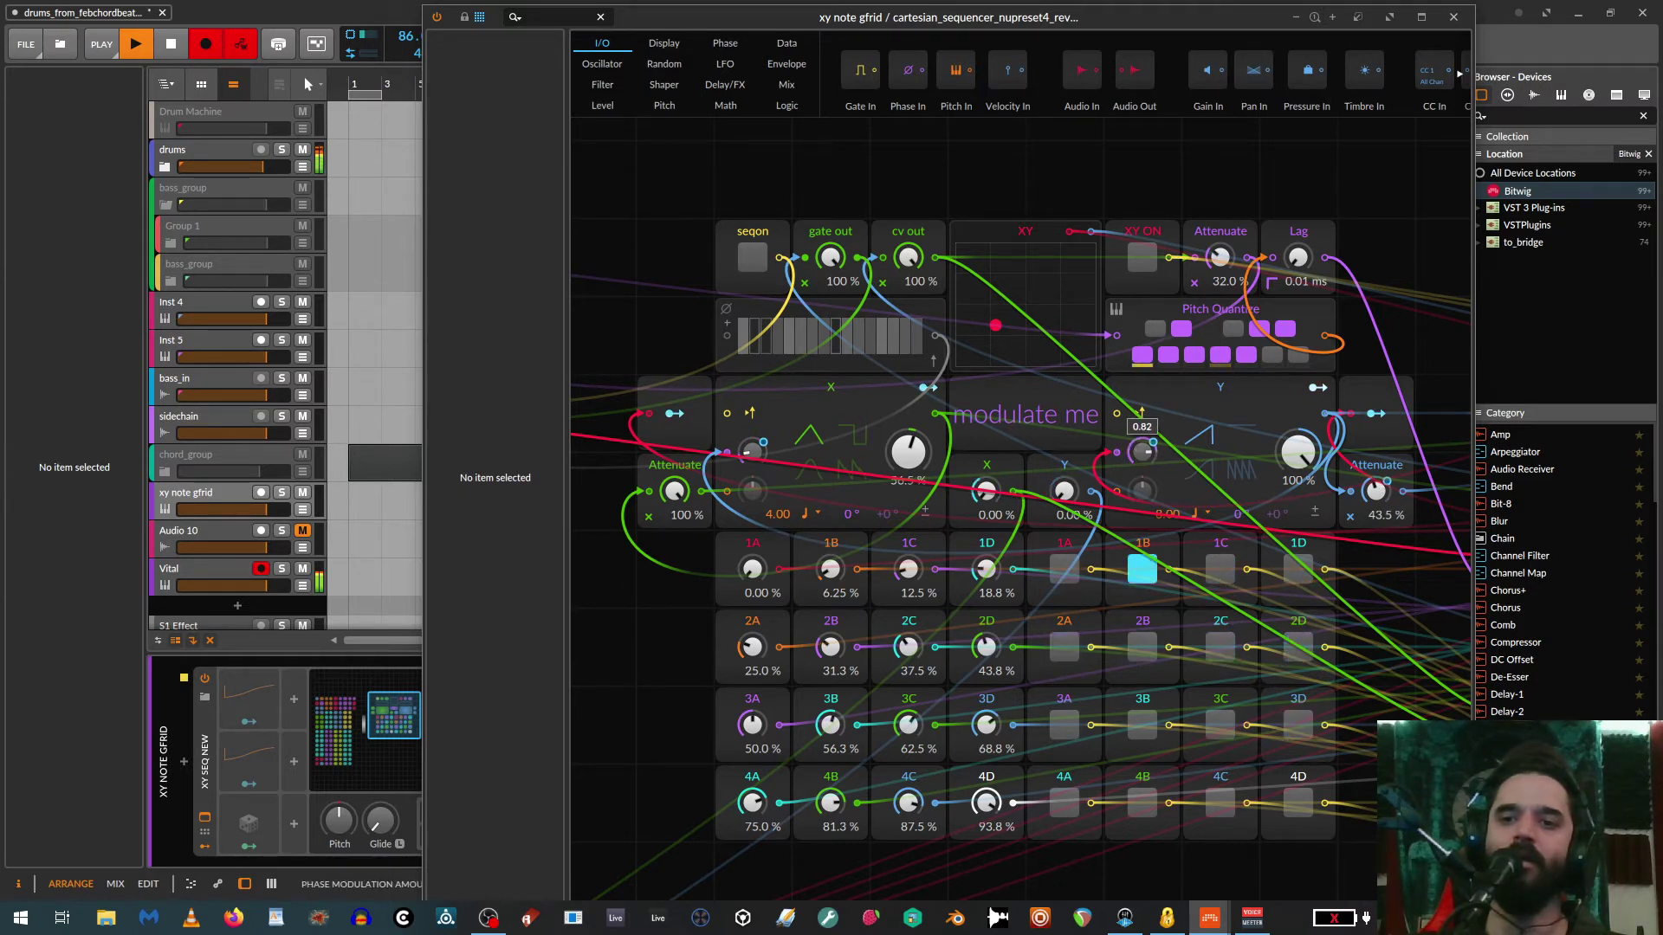
{"action": "left_click_drag", "start_coordinate": [1142, 451], "coordinate": [1141, 459]}
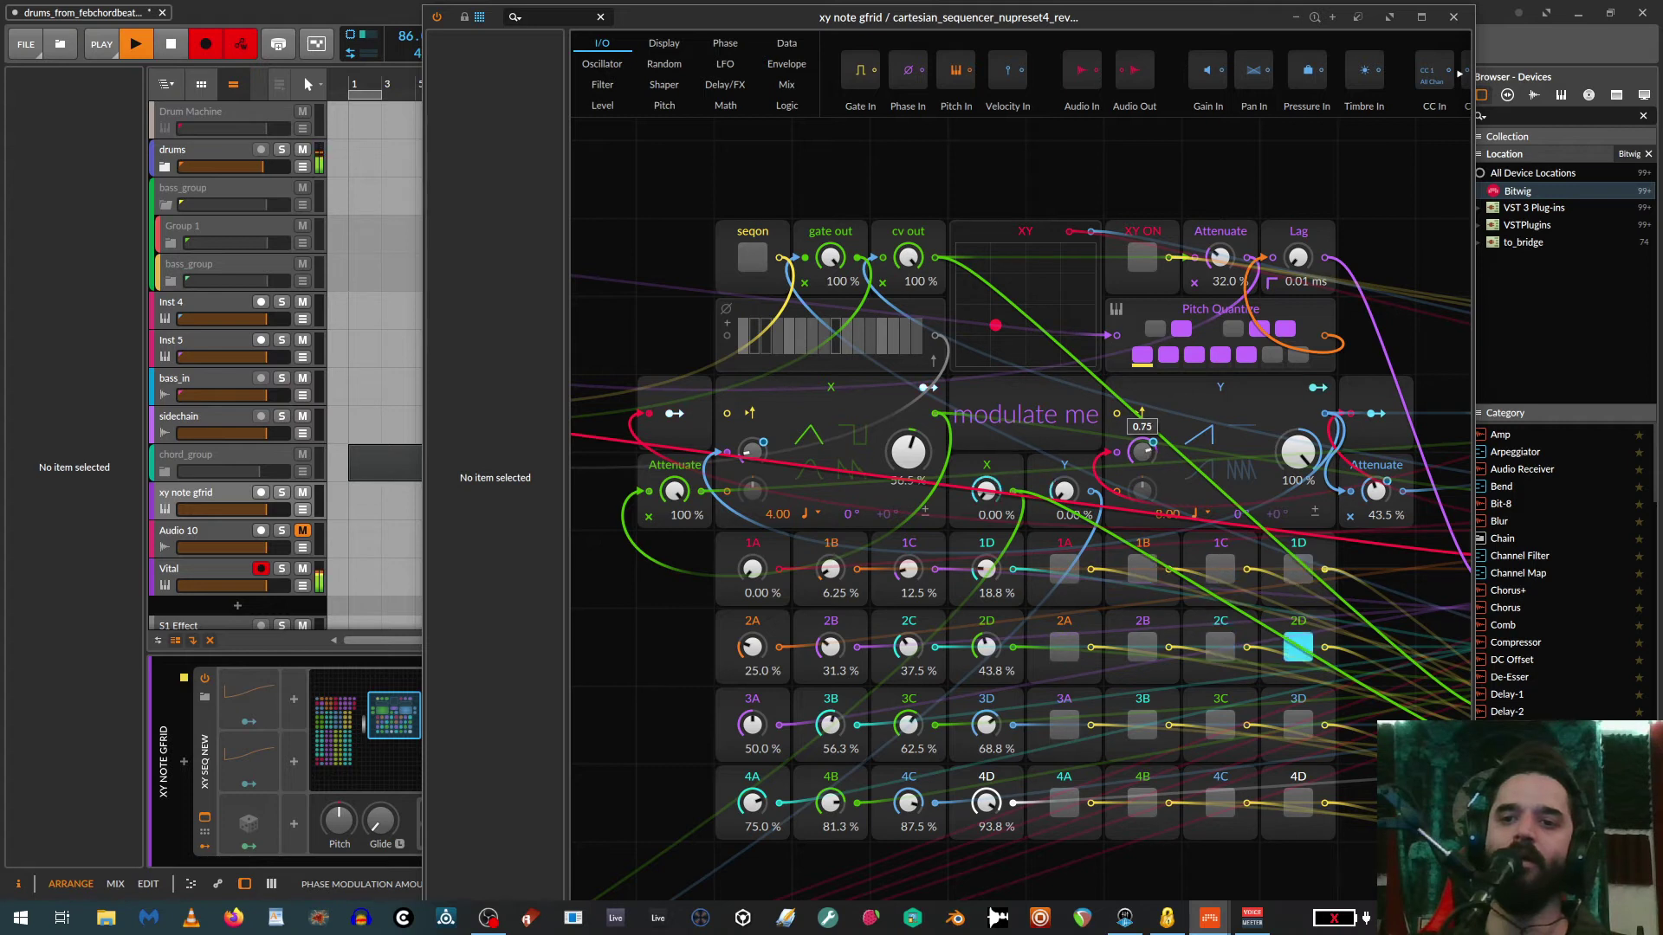
{"action": "mouse_move", "coordinate": [1375, 491]}
{"action": "left_mouse_down"}
{"action": "mouse_move", "coordinate": [1375, 459]}
{"action": "mouse_move", "coordinate": [1375, 482]}
{"action": "left_mouse_up"}
{"action": "left_click", "coordinate": [172, 44]}
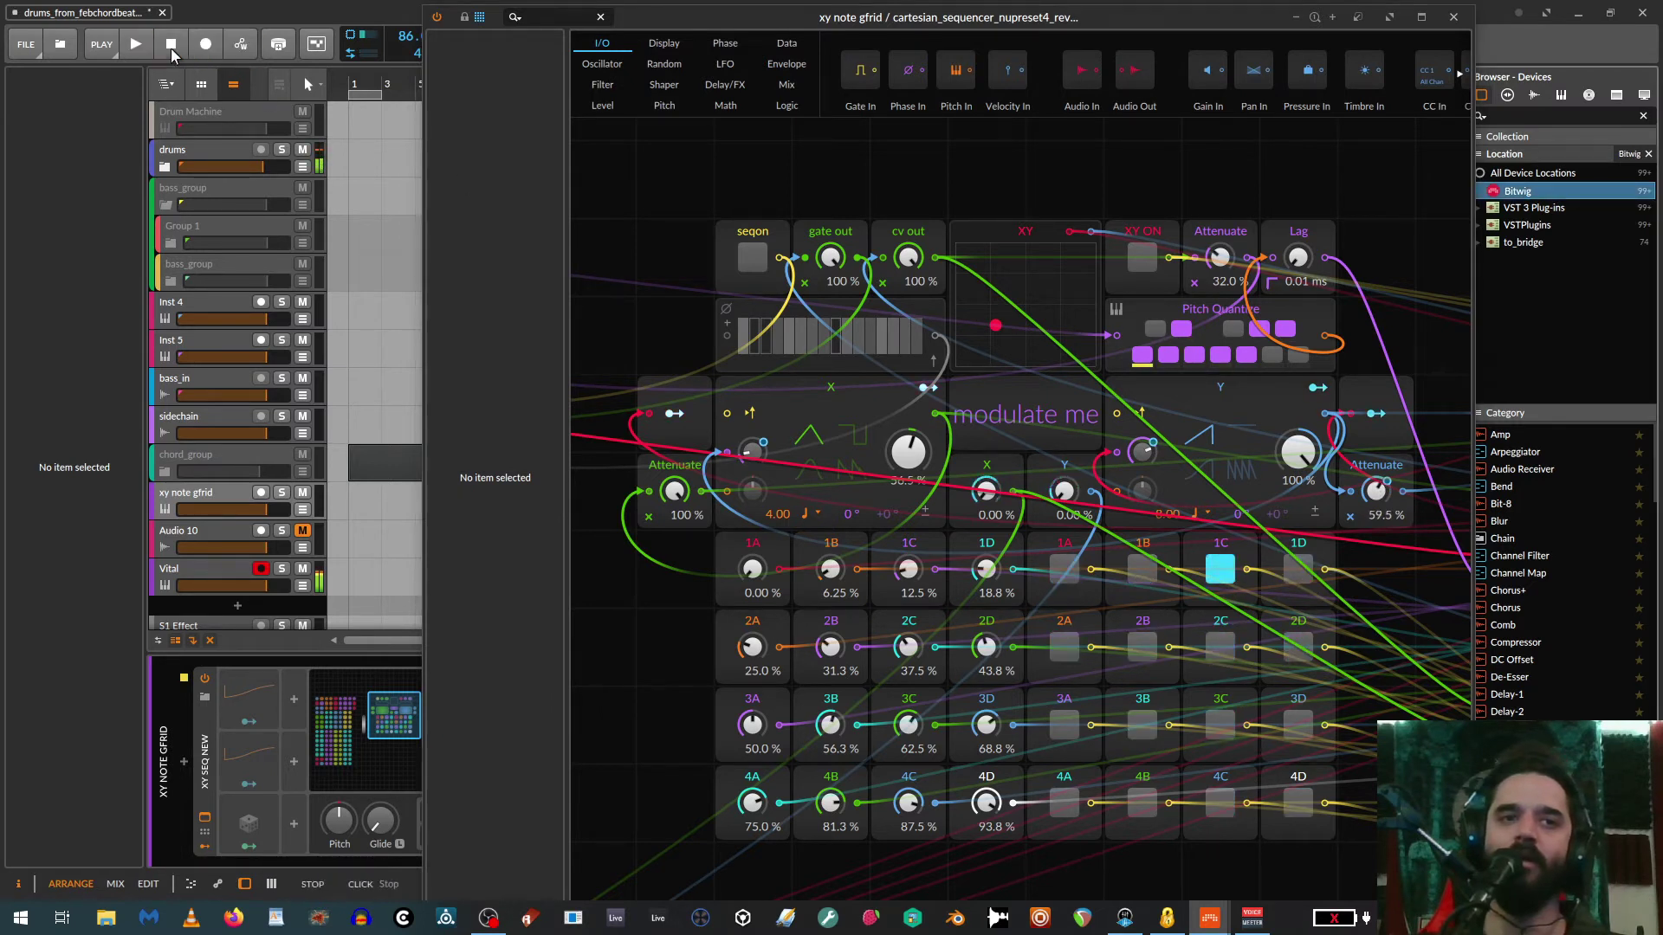
Open the recorded Vital #1 clip in the note editor and close the Grid window
{"action": "left_click_drag", "start_coordinate": [1212, 18], "coordinate": [1161, 44]}
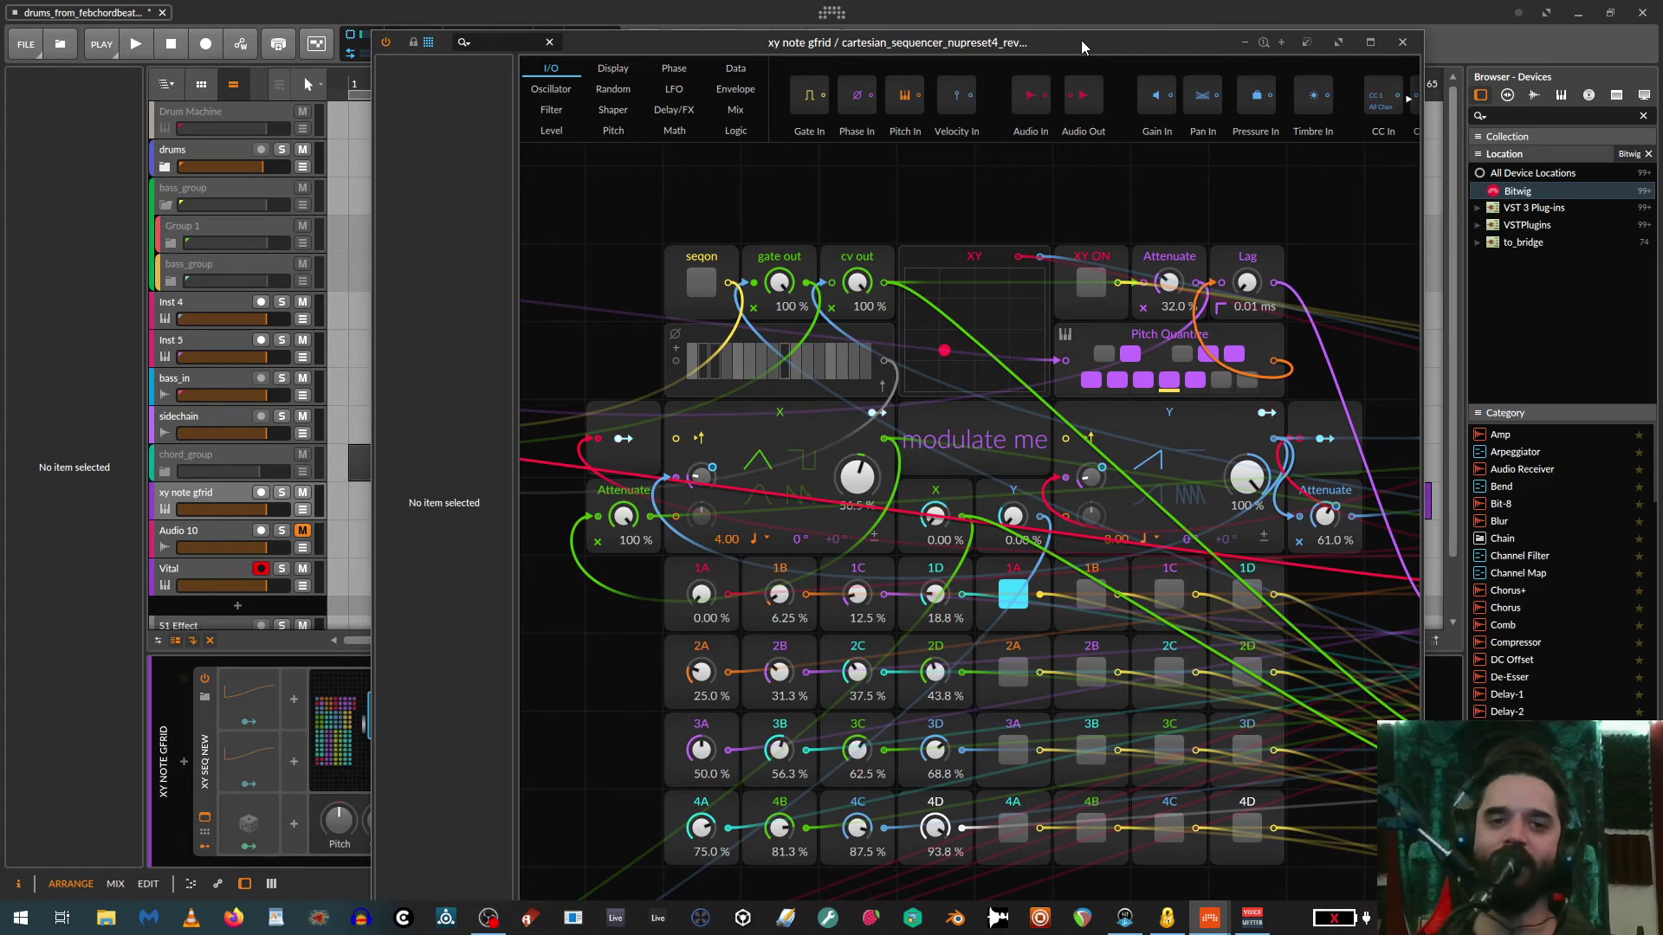
{"action": "mouse_move", "coordinate": [1081, 39]}
{"action": "left_mouse_down"}
{"action": "mouse_move", "coordinate": [1217, 194]}
{"action": "mouse_move", "coordinate": [1072, 36]}
{"action": "mouse_move", "coordinate": [1219, 102]}
{"action": "mouse_move", "coordinate": [1085, 34]}
{"action": "left_mouse_up"}
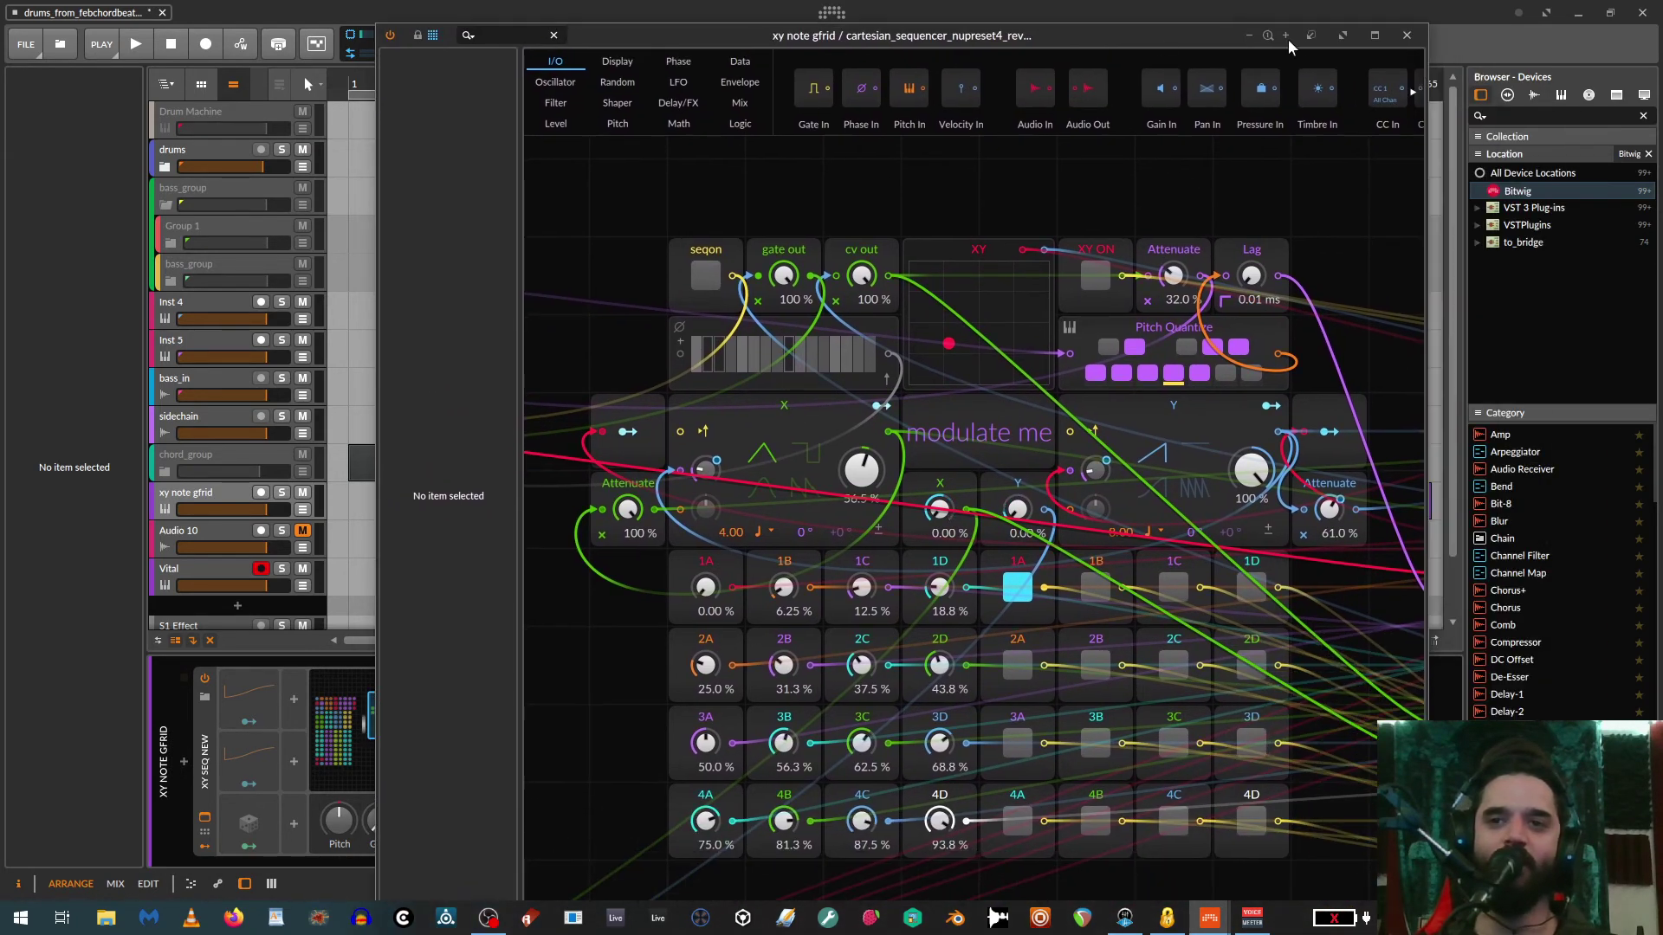
{"action": "left_click", "coordinate": [1375, 36]}
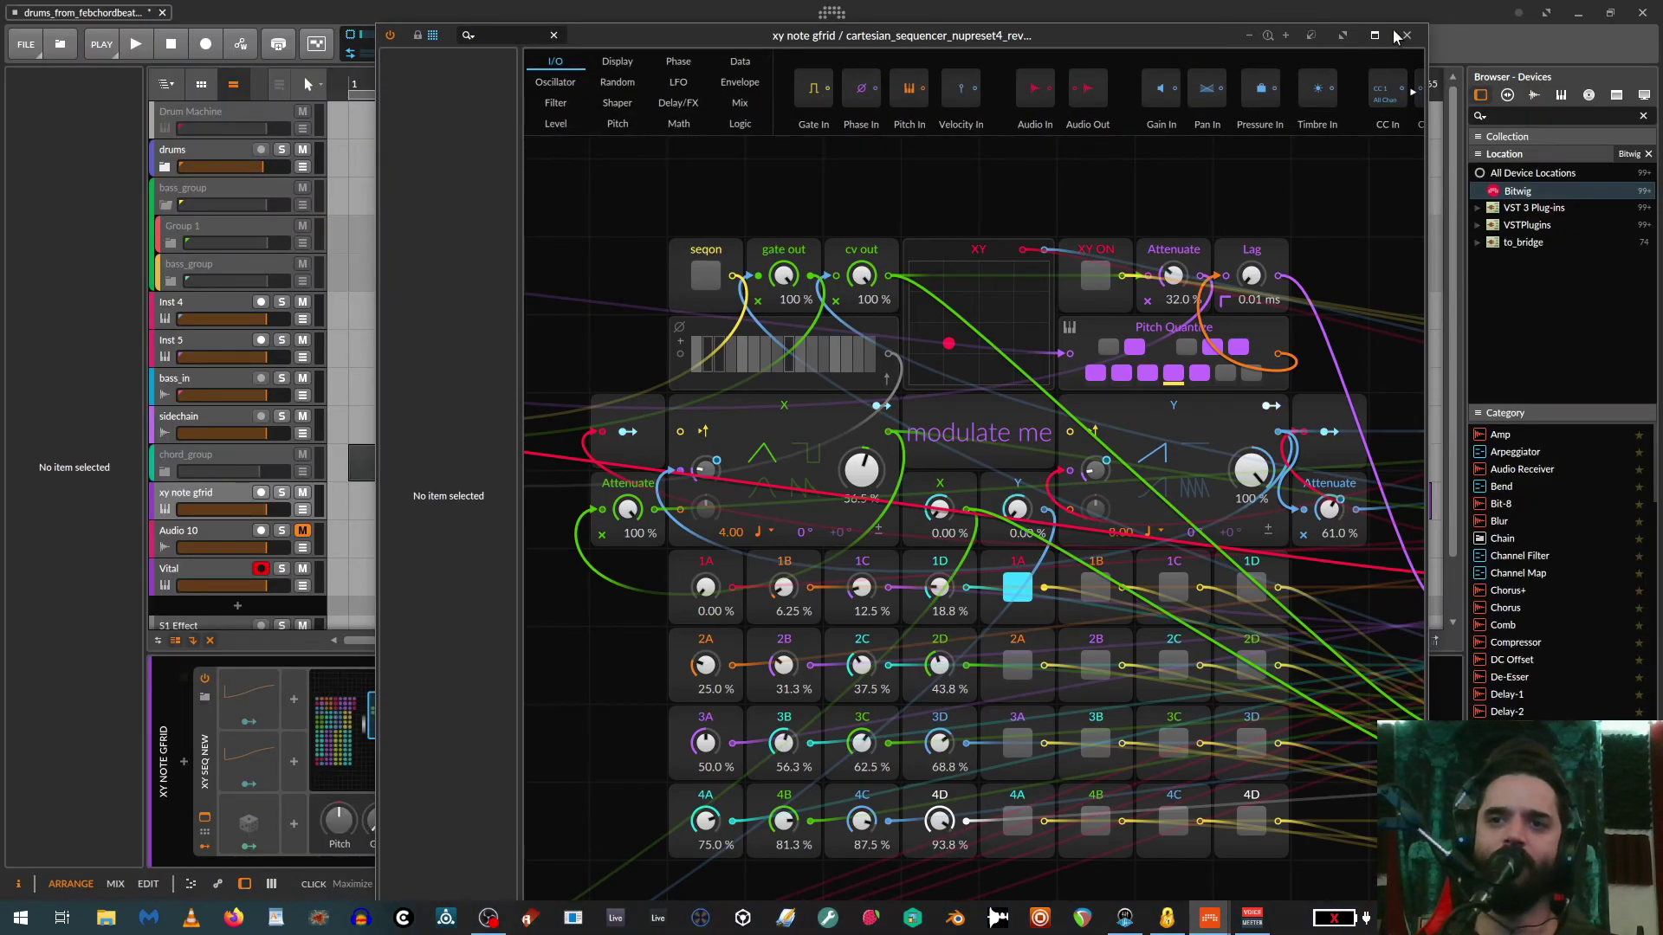
{"action": "left_click_drag", "start_coordinate": [1177, 31], "coordinate": [1204, 706]}
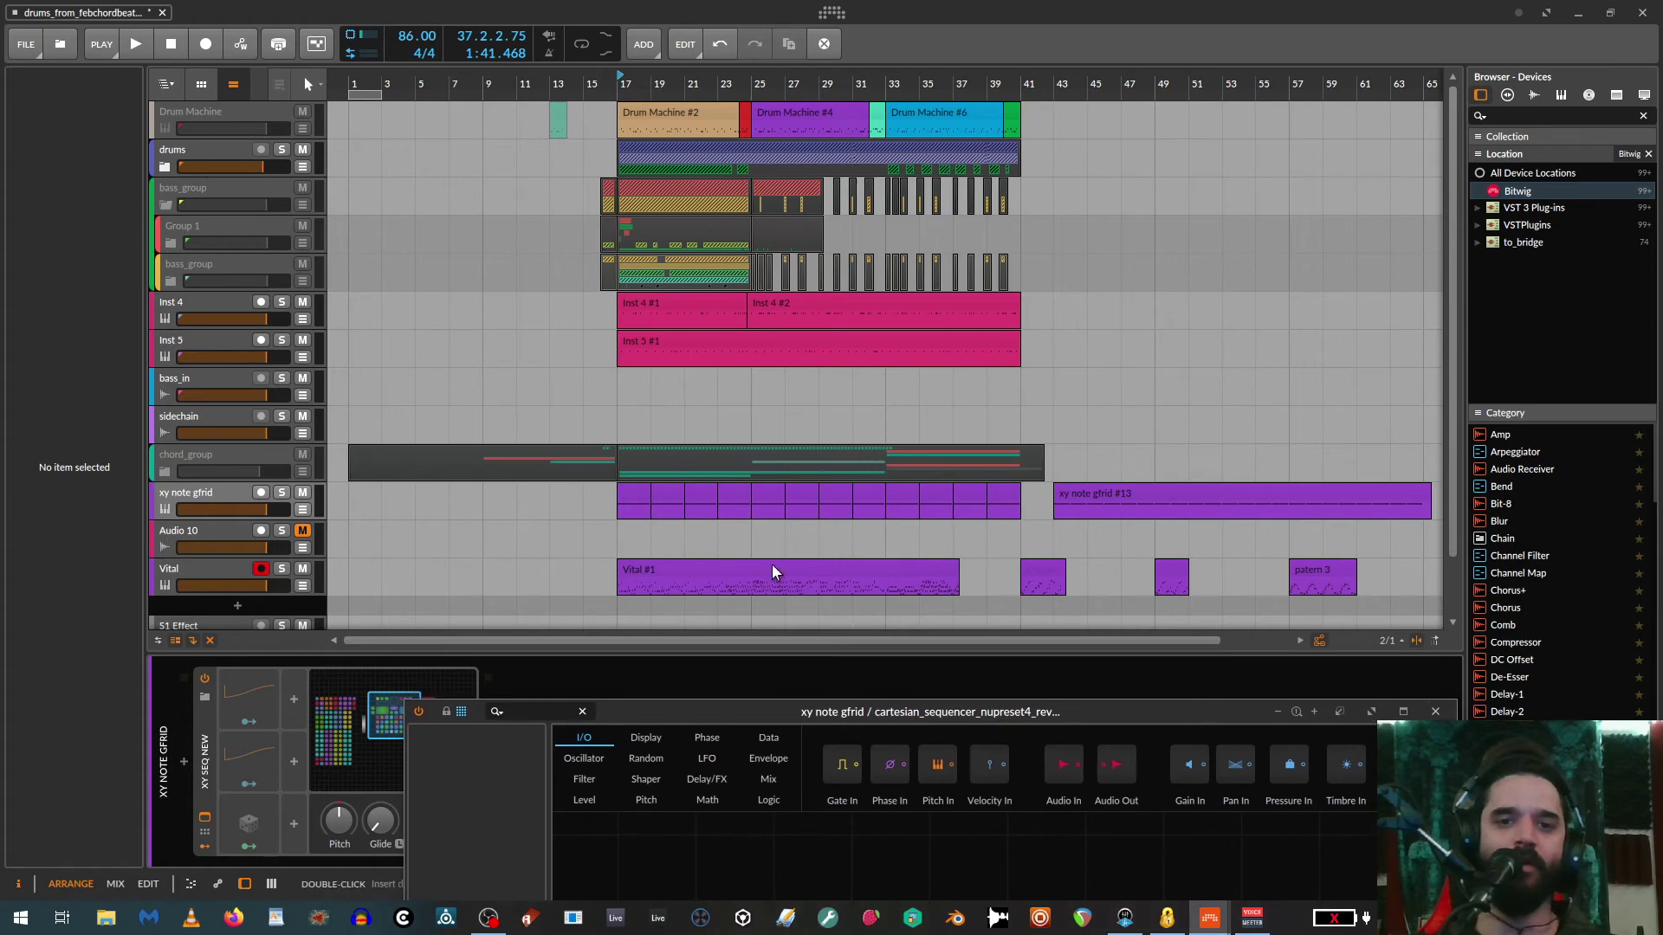
{"action": "double_click", "coordinate": [759, 571]}
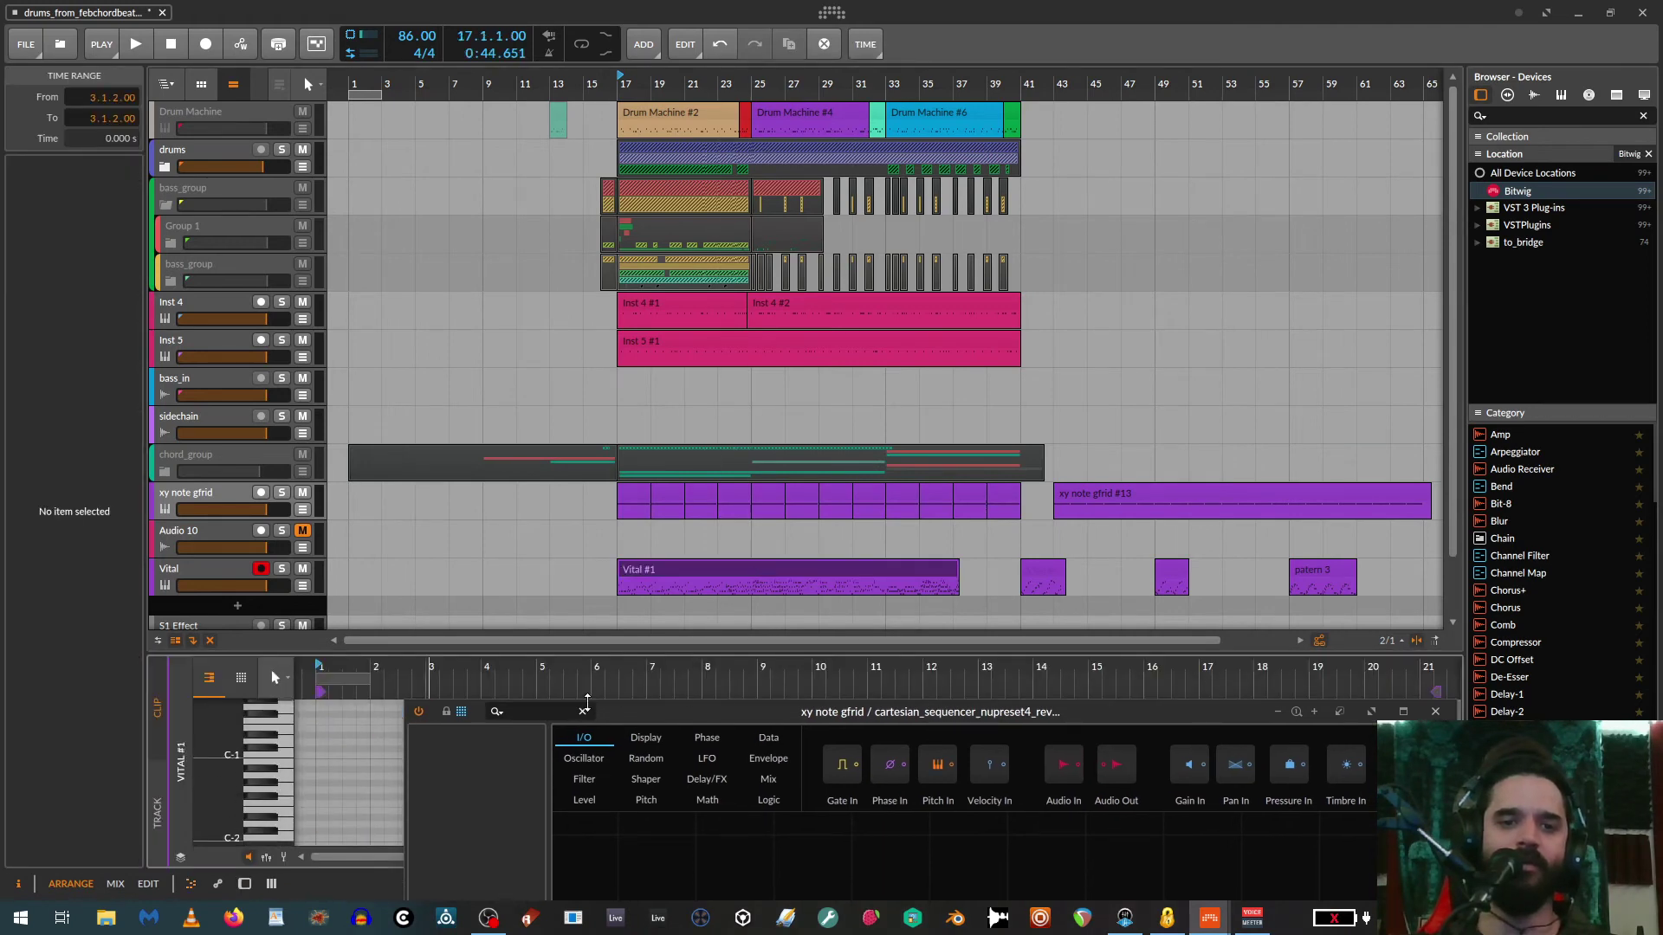
{"action": "left_click", "coordinate": [1435, 711]}
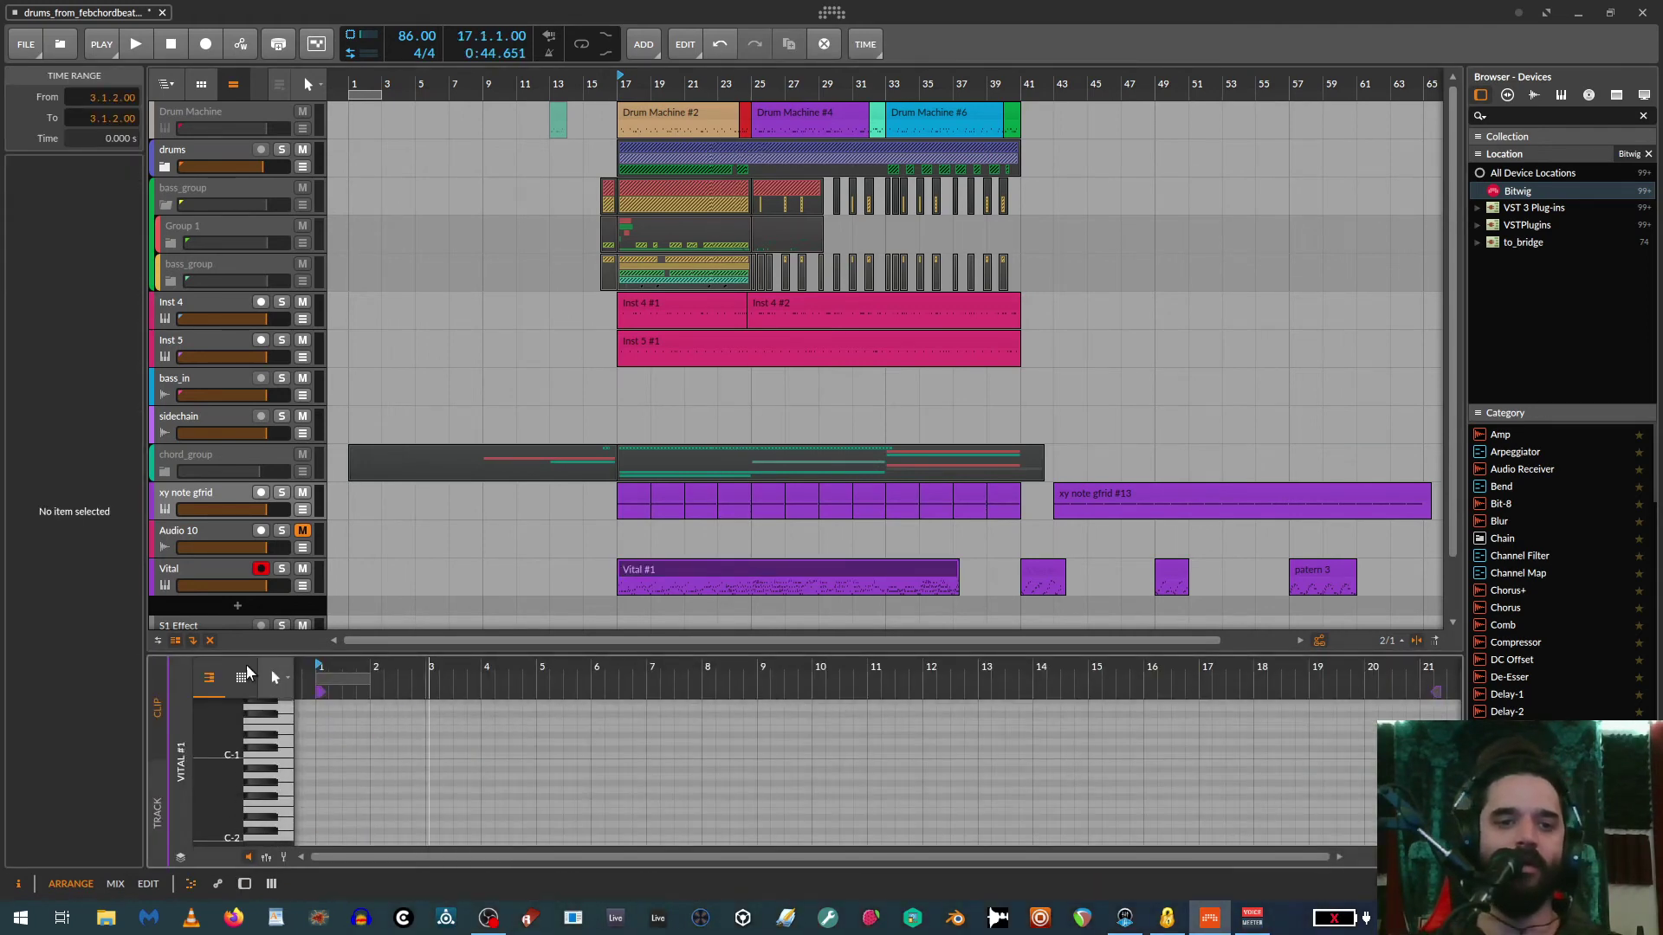
Show only the used pitches of the Vital #1 clip in an enlarged editor and examine the recorded notes
{"action": "left_click", "coordinate": [242, 678]}
{"action": "left_click_drag", "start_coordinate": [272, 652], "coordinate": [277, 279]}
{"action": "scroll", "coordinate": [782, 354], "scroll_direction": "up", "scroll_amount": 10}
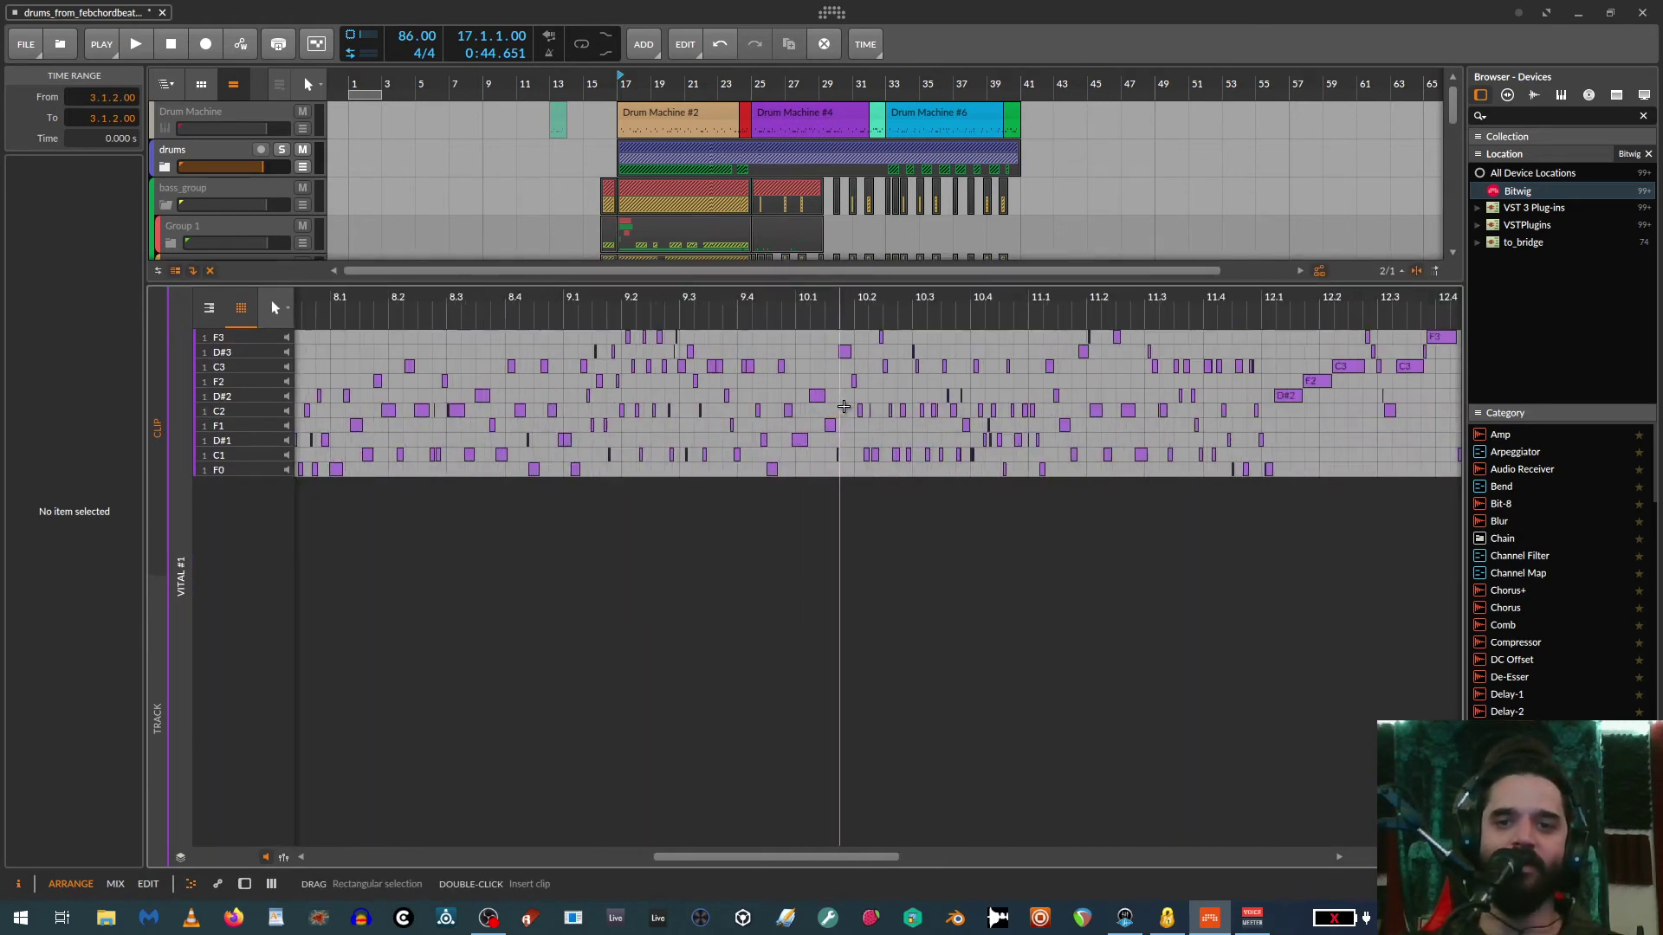
{"action": "scroll", "coordinate": [866, 383], "scroll_direction": "down", "scroll_amount": 12}
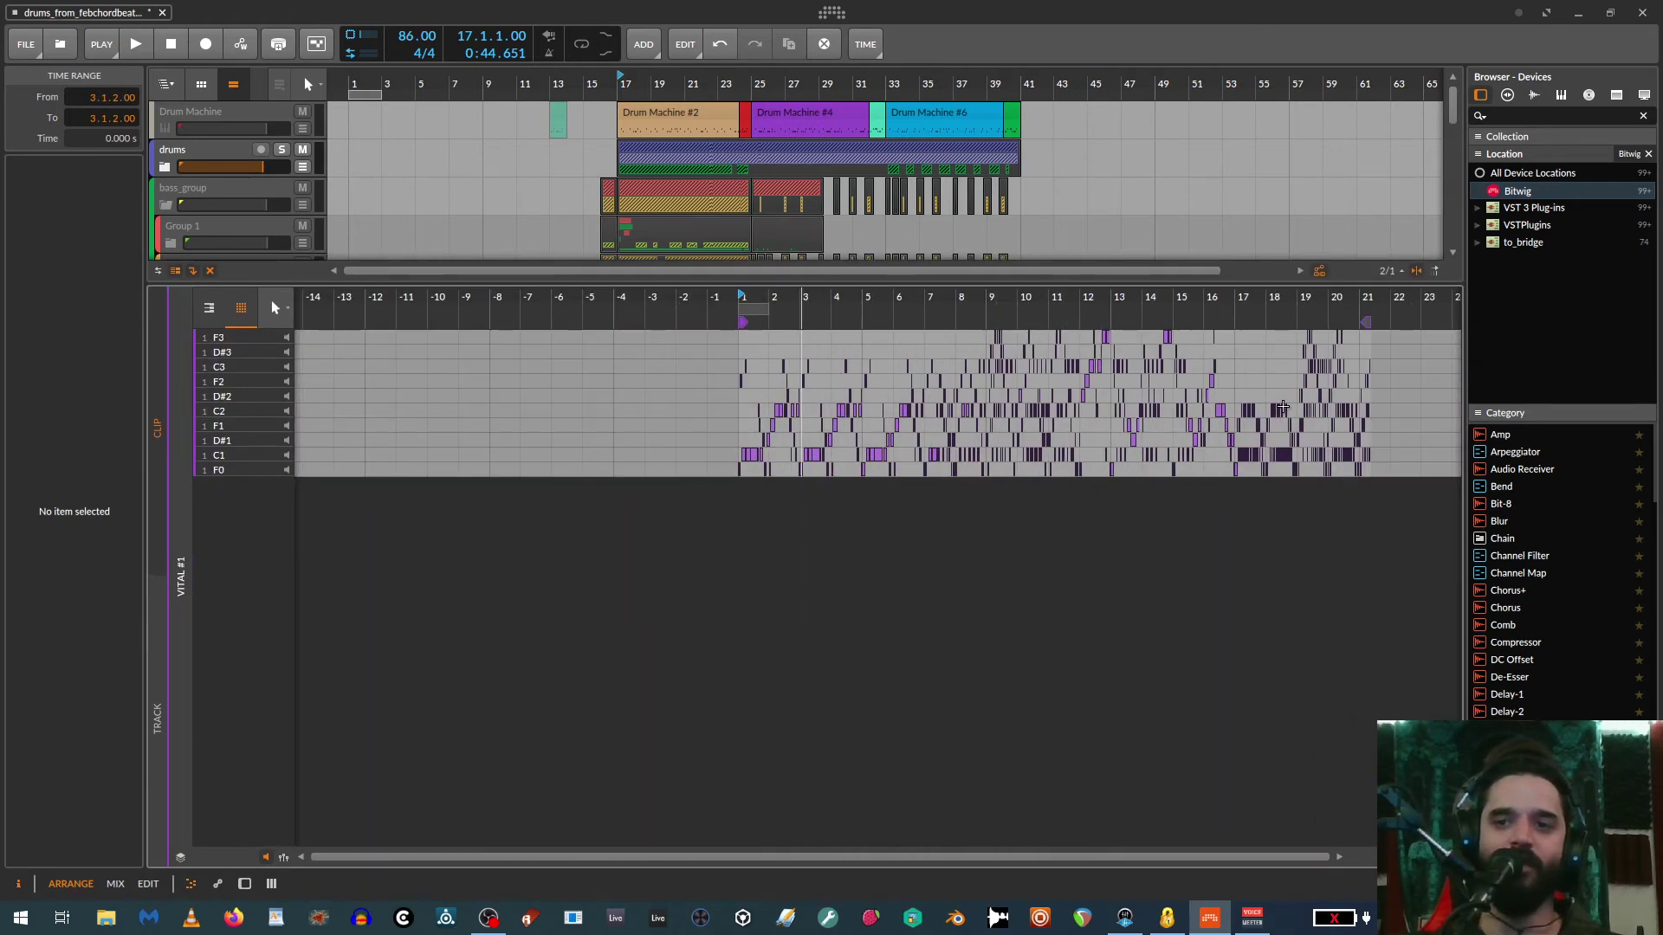
{"action": "scroll", "coordinate": [1092, 331], "scroll_direction": "up", "scroll_amount": 7}
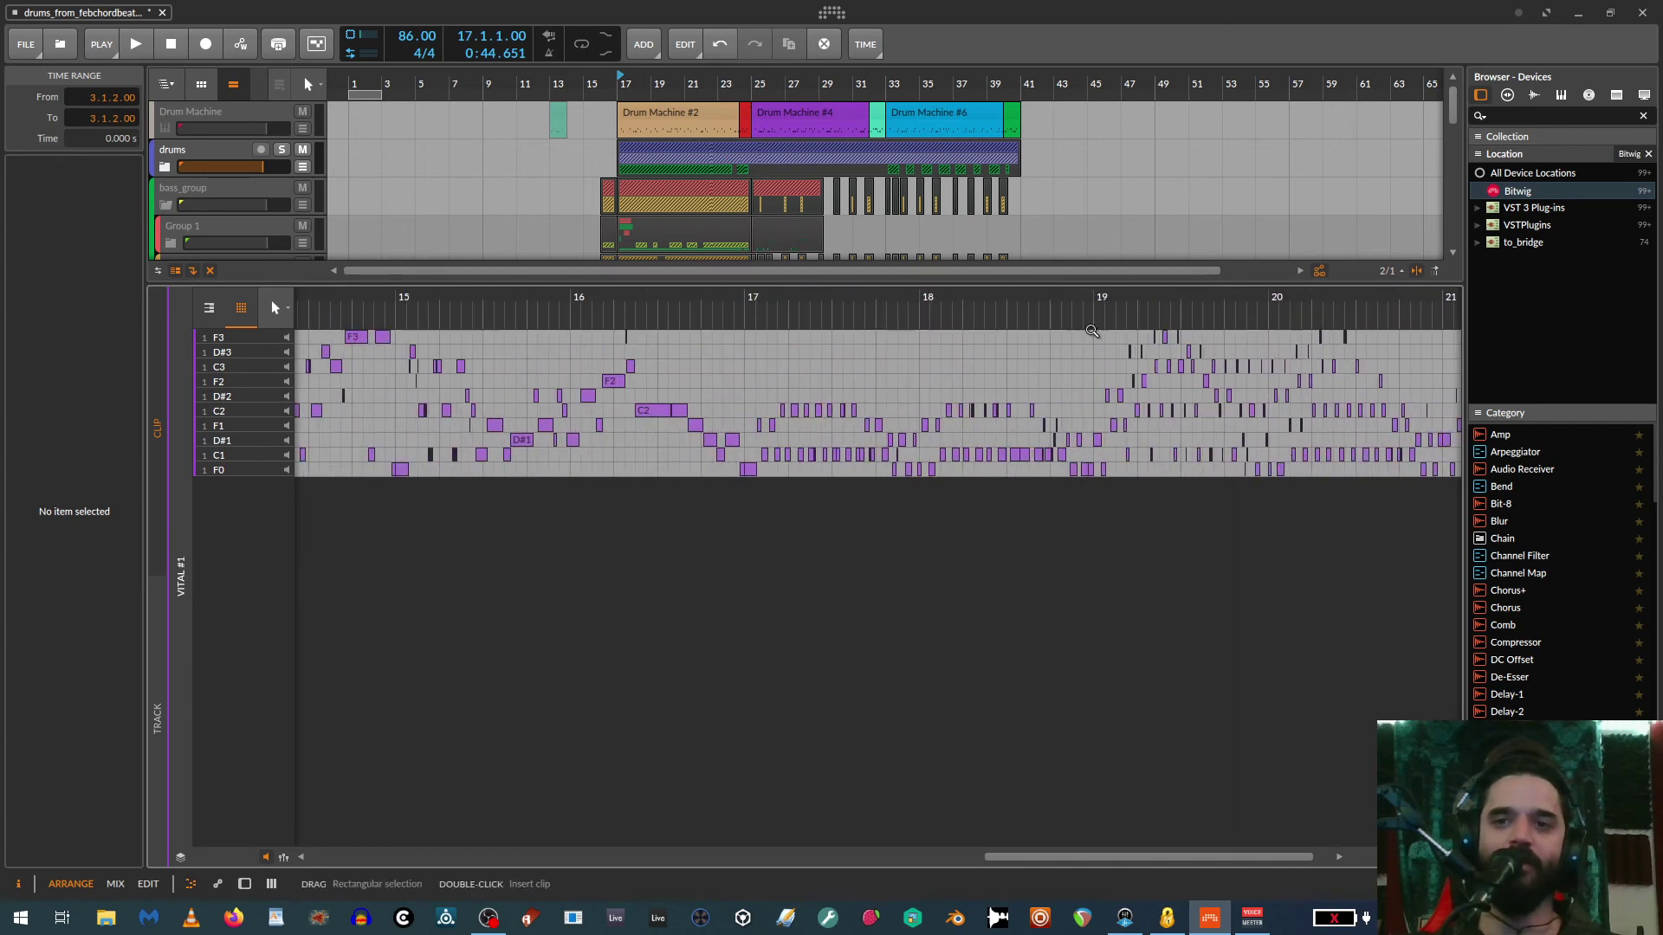
Enlarge the arrangement area to show the lower tracks and disarm recording on the Vital track
{"action": "left_click_drag", "start_coordinate": [1098, 284], "coordinate": [1098, 631]}
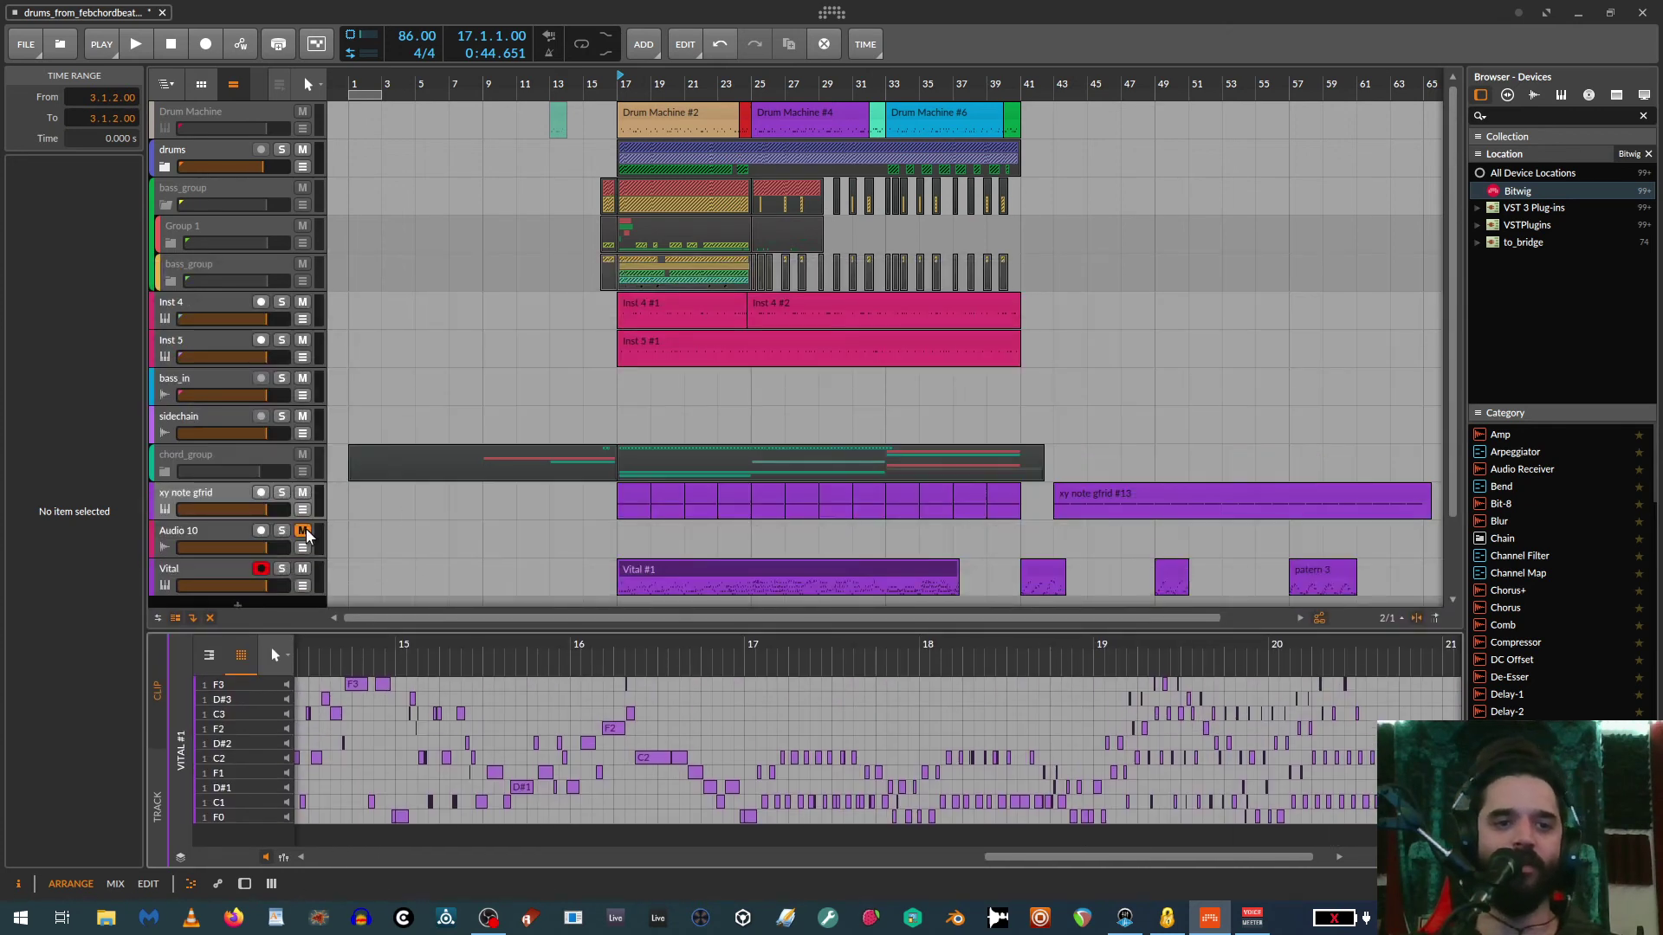
{"action": "left_click", "coordinate": [260, 569]}
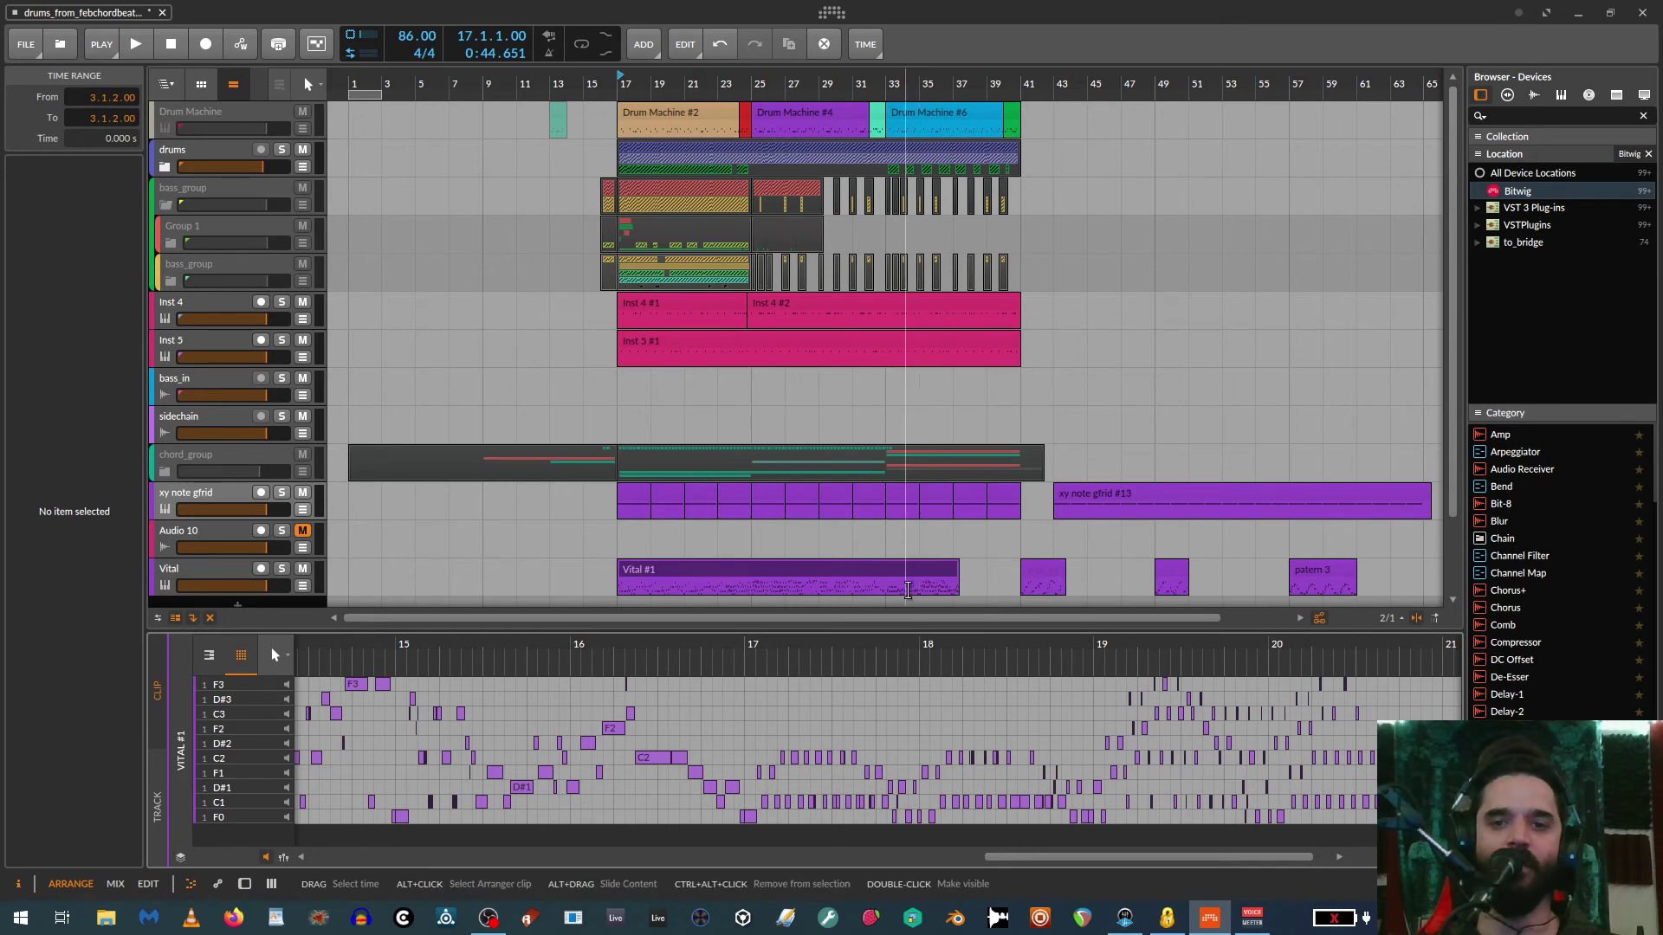
Play the arrangement from bar 17 to hear the start of the recorded Vital #1 clip, and stop playback
{"action": "left_click", "coordinate": [886, 543]}
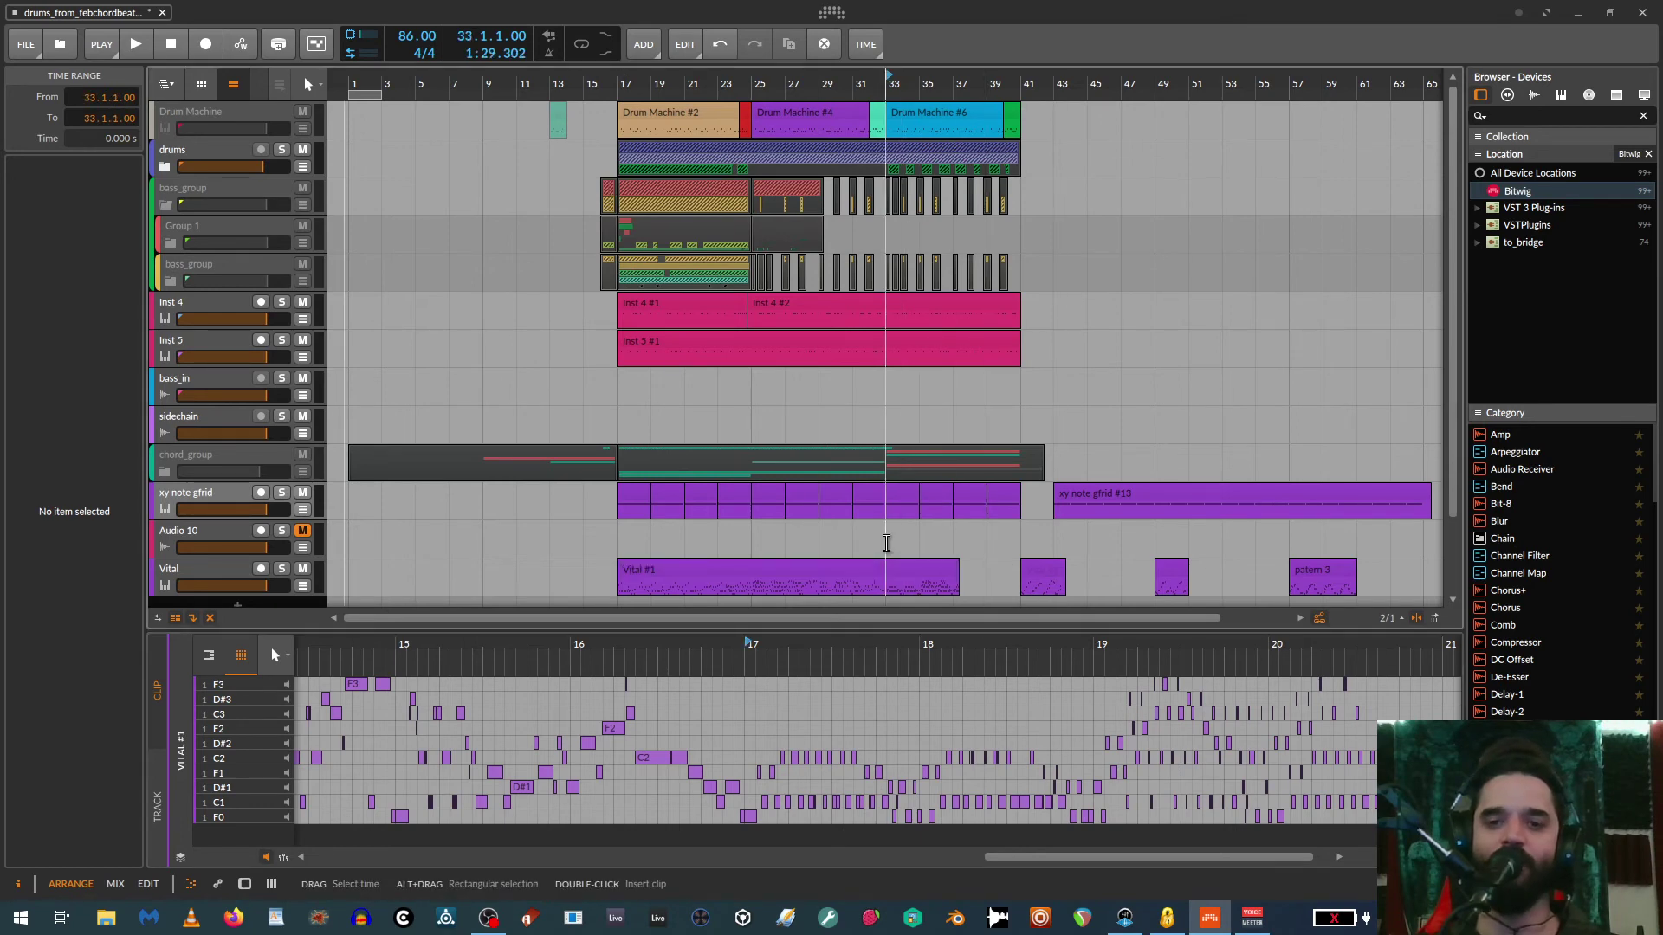
{"action": "left_click", "coordinate": [616, 539]}
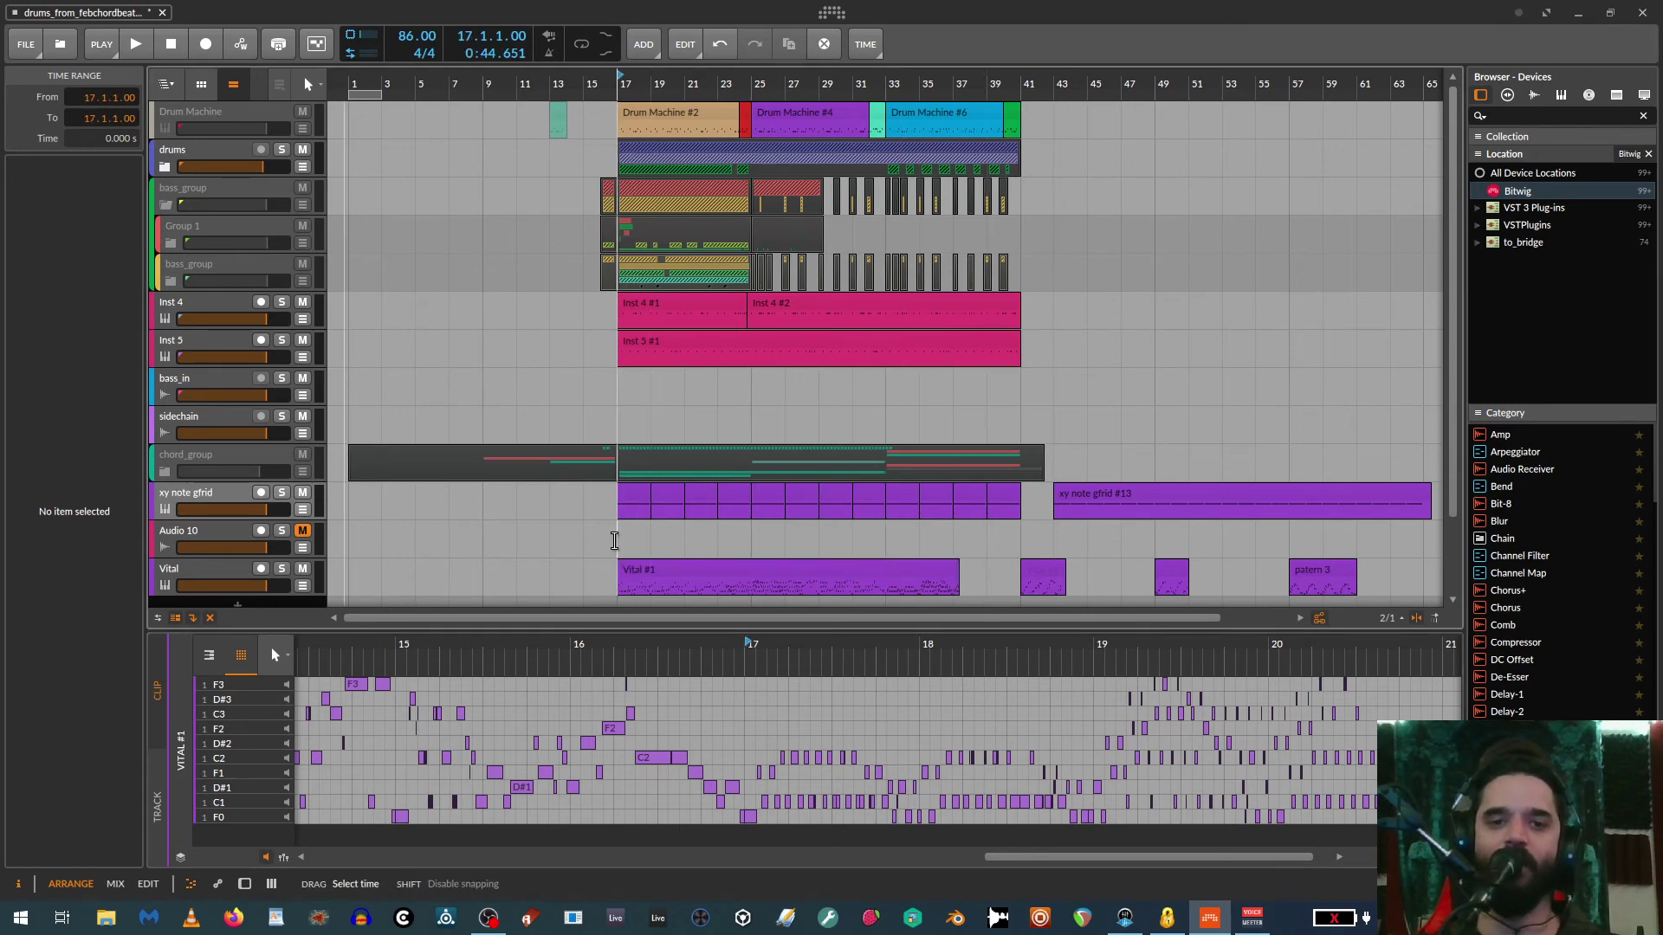
{"action": "key", "text": "space"}
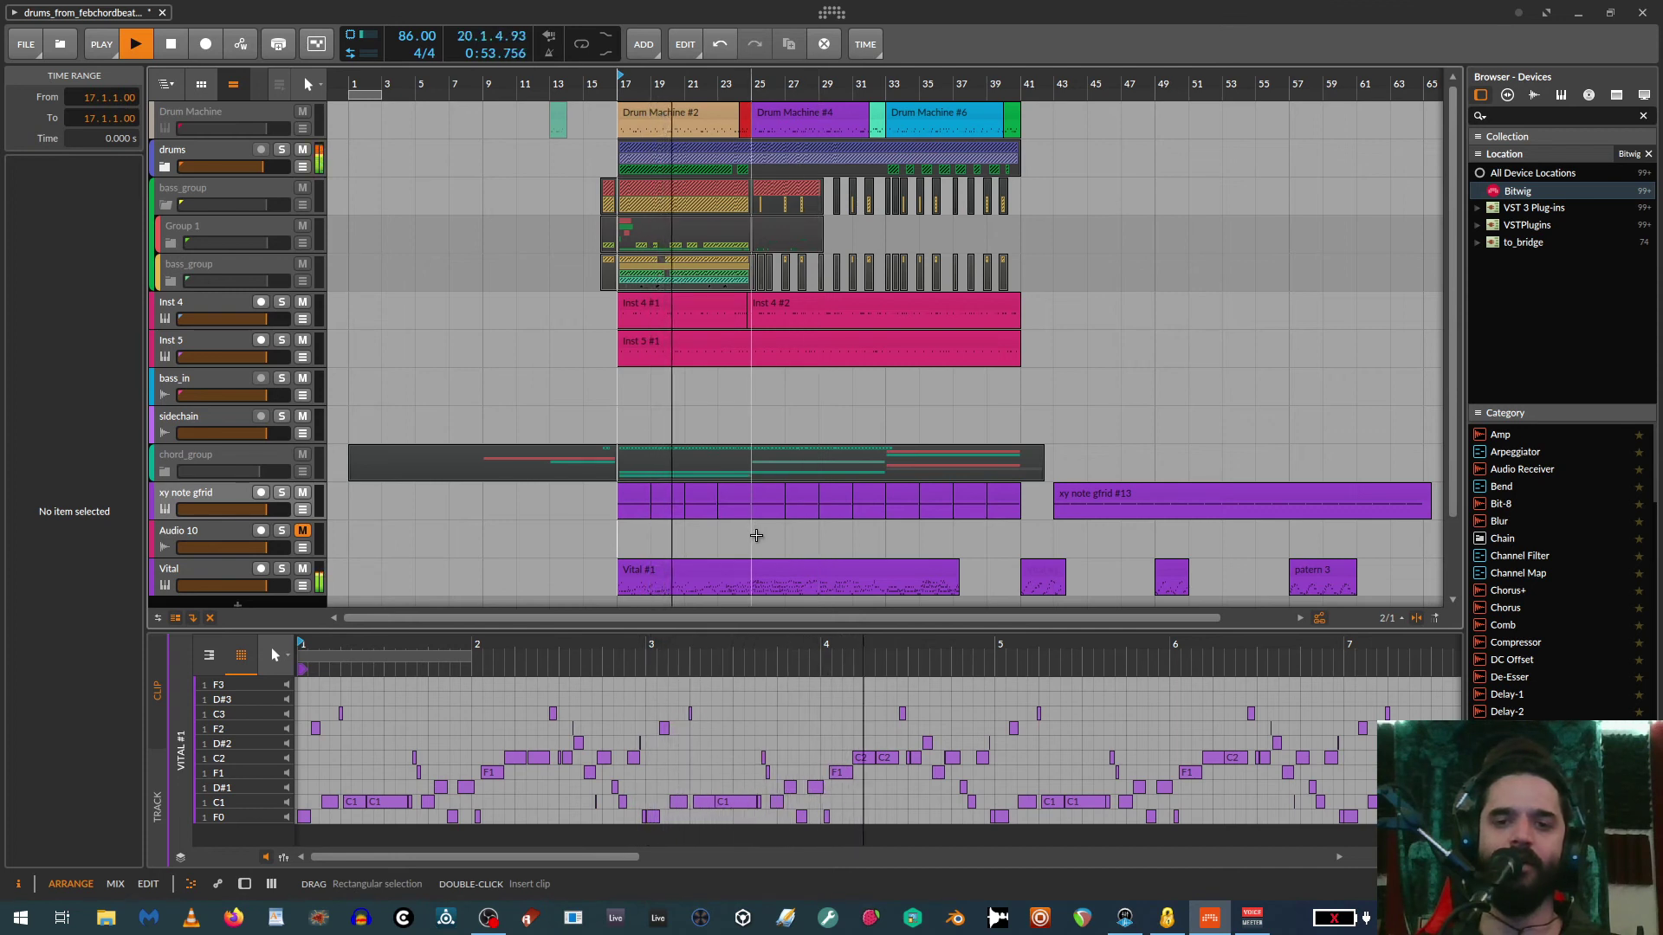
{"action": "key", "text": "space"}
Play the arrangement from bar 33 to hear the end of the Vital #1 clip, and stop playback
{"action": "left_click", "coordinate": [879, 541]}
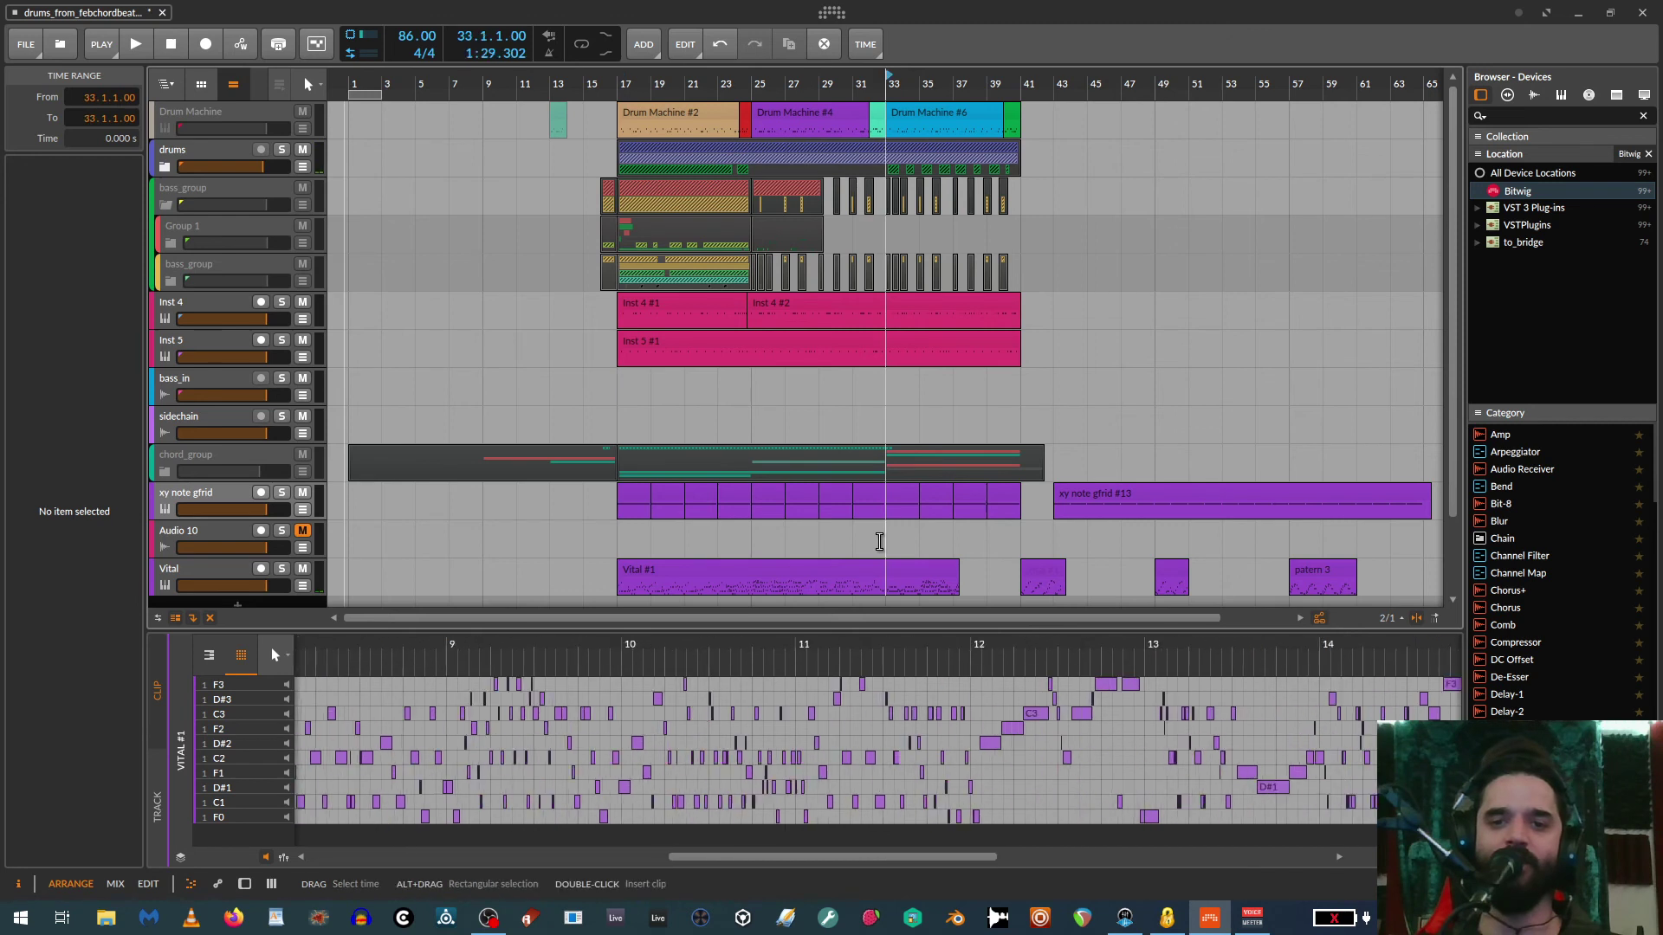
{"action": "key", "text": "space"}
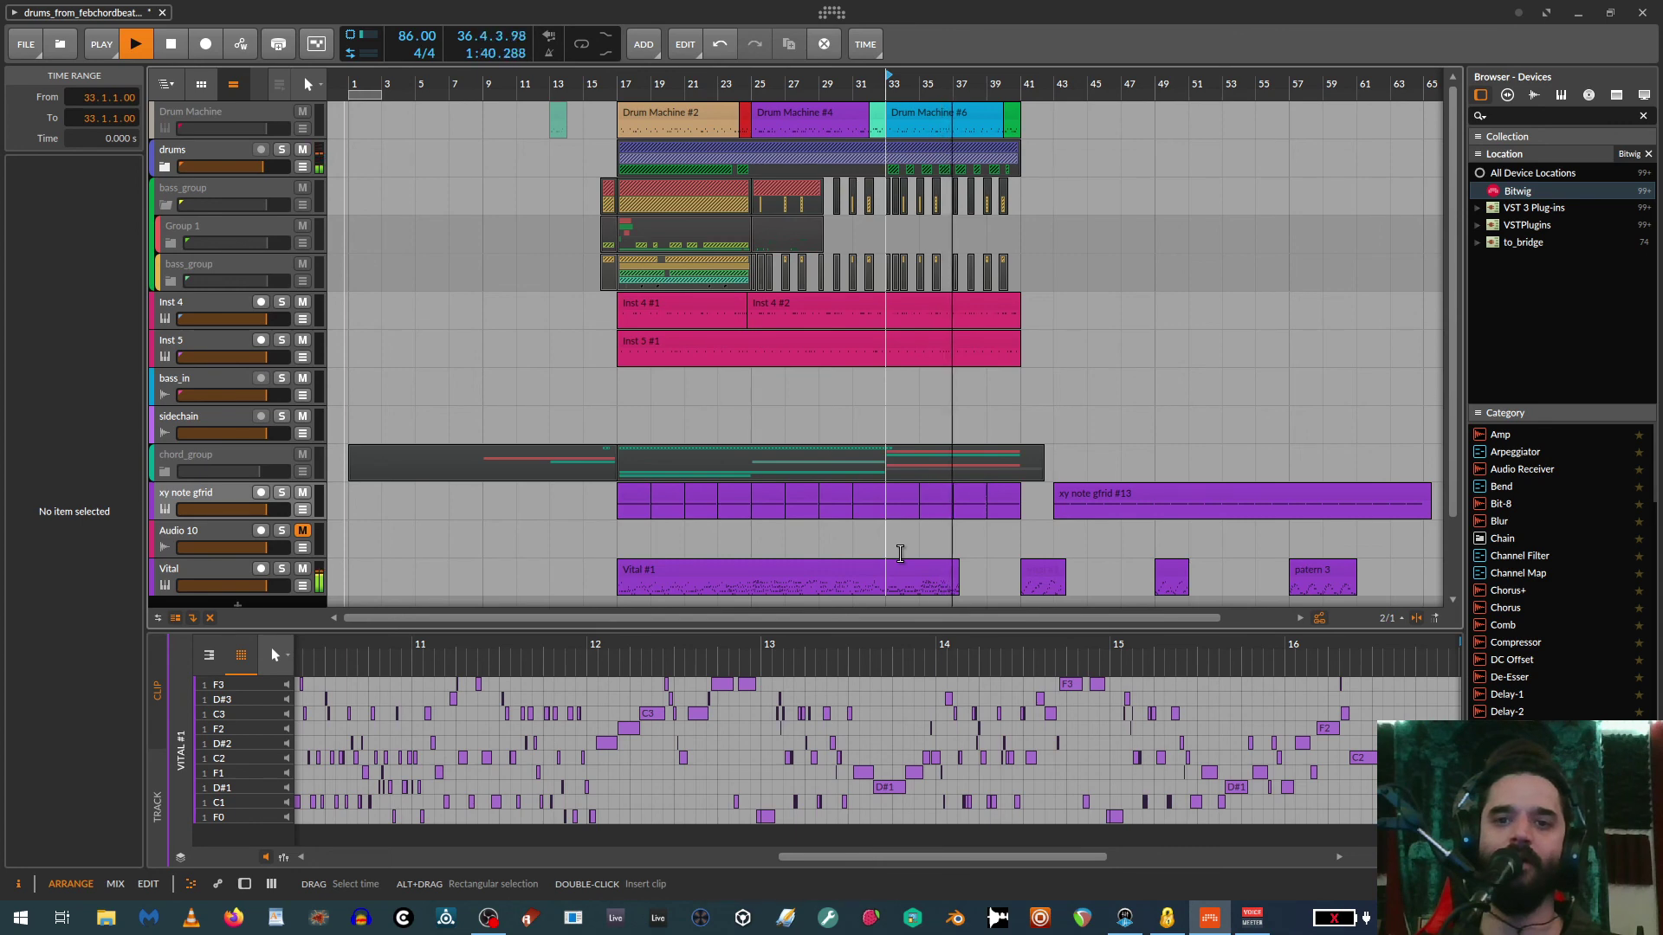
{"action": "key", "text": "space"}
Examine the note pattern across the full length of the Vital #1 clip in the note editor
{"action": "scroll", "coordinate": [906, 531], "scroll_direction": "down", "scroll_amount": 2}
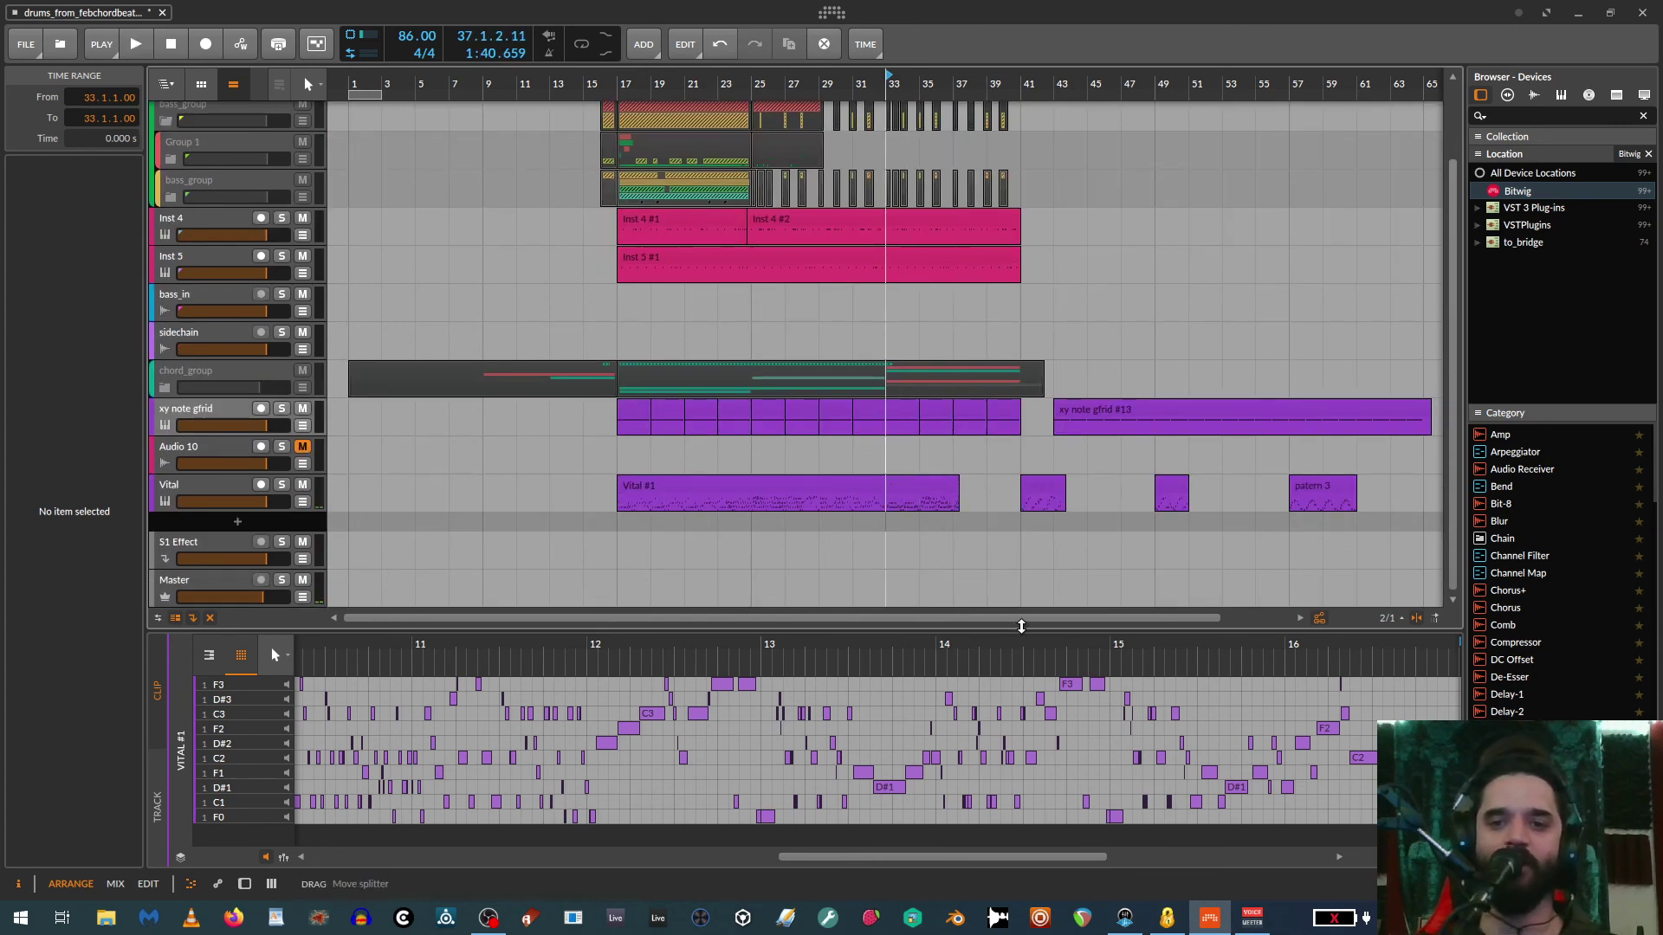
{"action": "left_click_drag", "start_coordinate": [1018, 650], "coordinate": [938, 594]}
{"action": "left_click_drag", "start_coordinate": [1117, 649], "coordinate": [877, 606]}
{"action": "left_click_drag", "start_coordinate": [620, 642], "coordinate": [825, 649]}
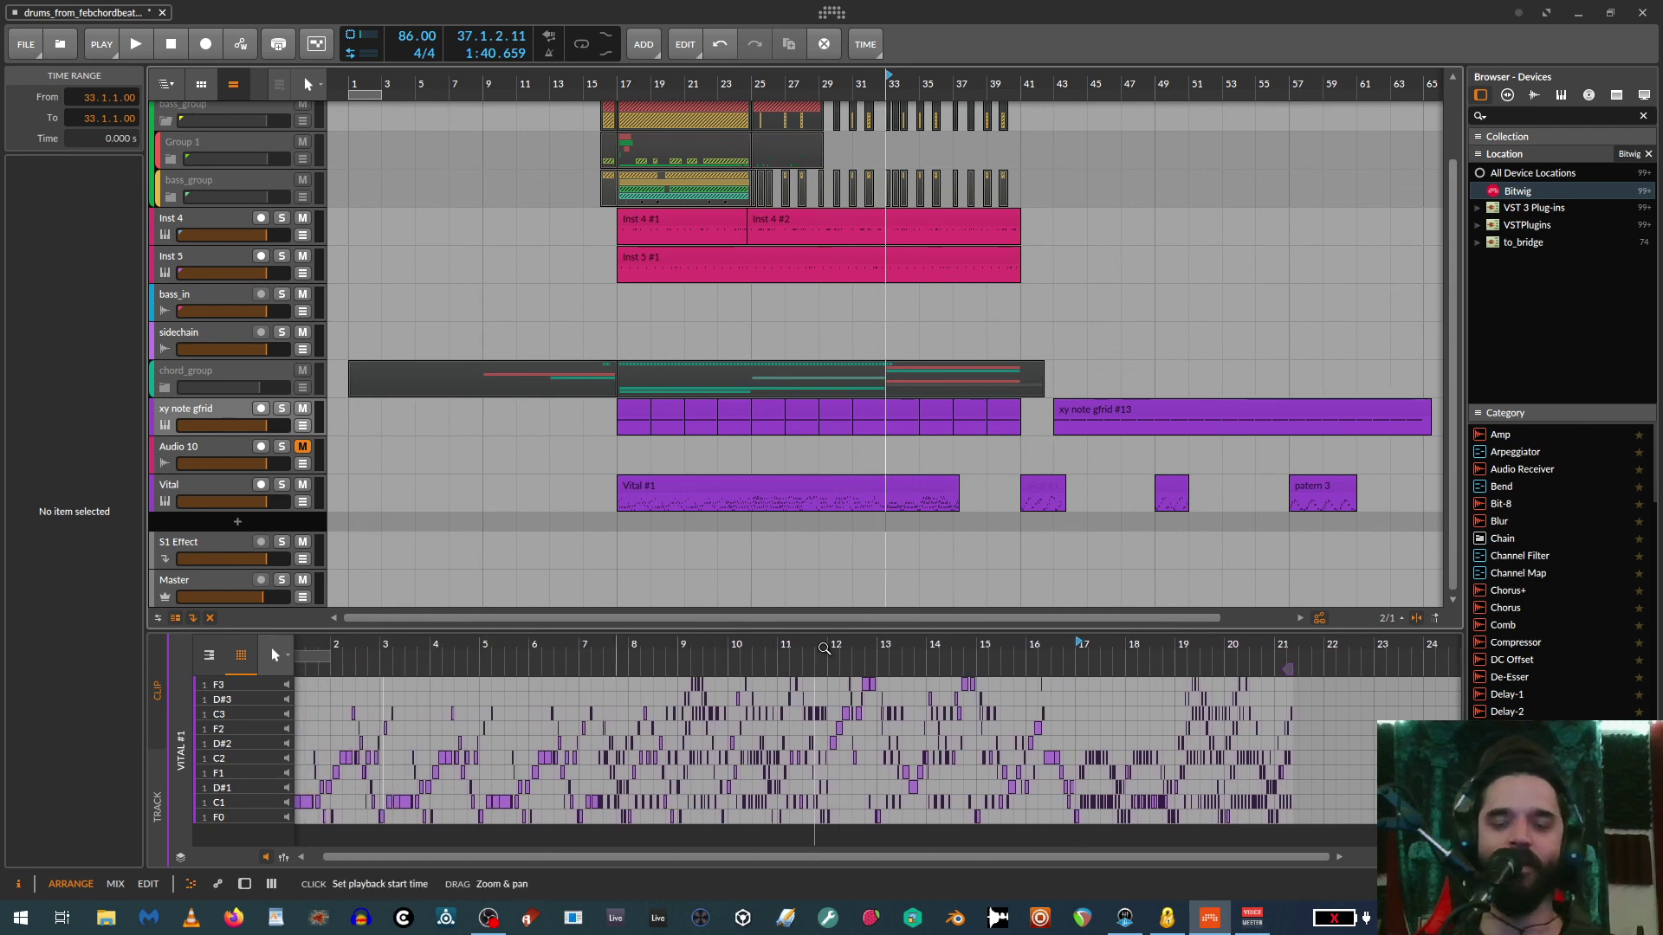